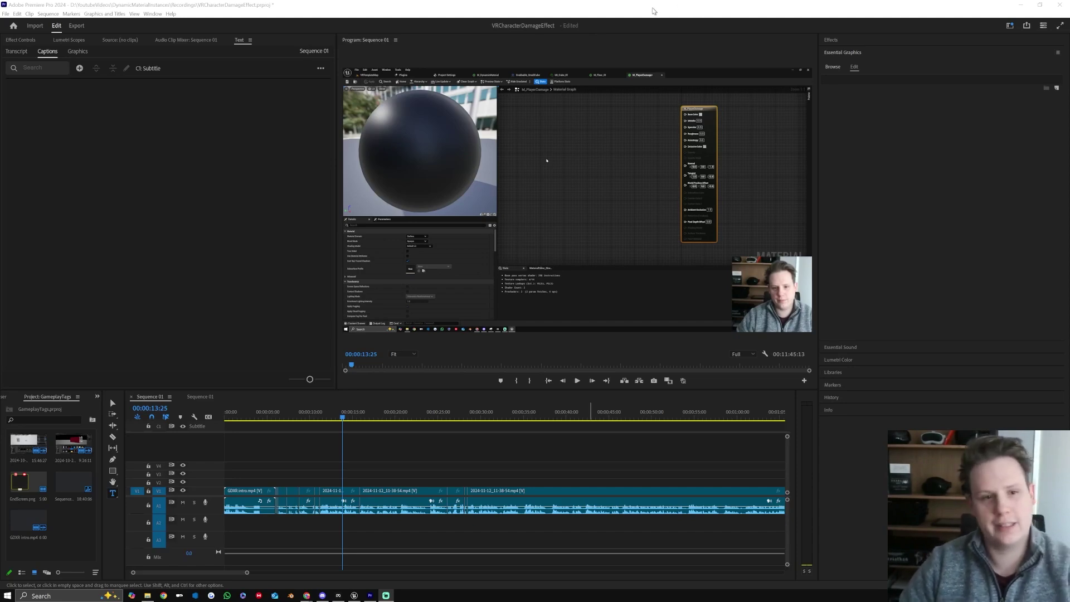
Move Premiere Pro out of the way and switch to the Unreal Editor with its window maximized
drag(653, 11, 676, 13)
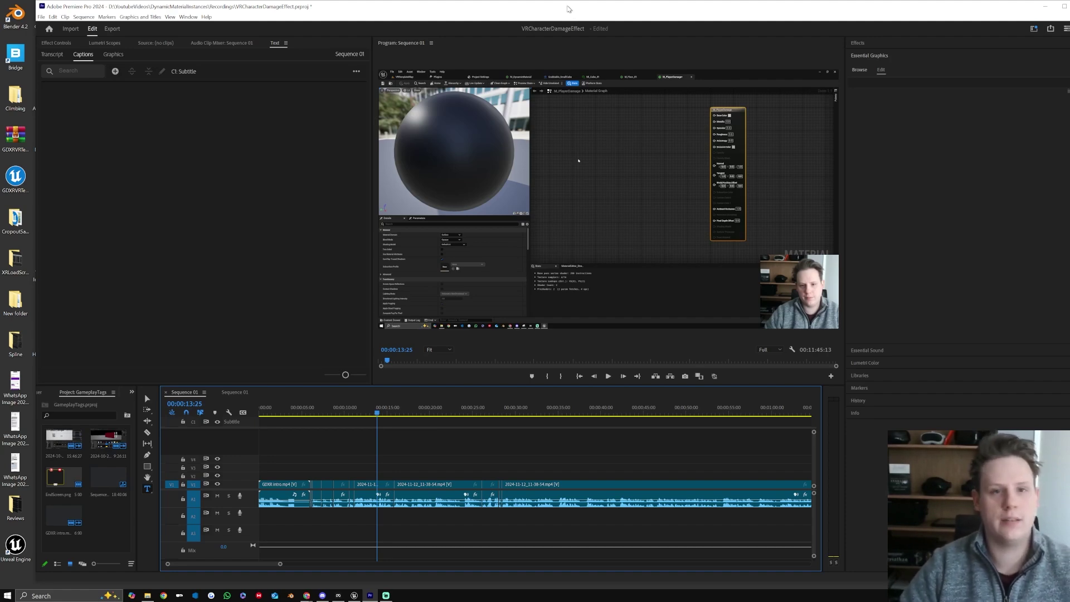
drag(567, 9, 540, 9)
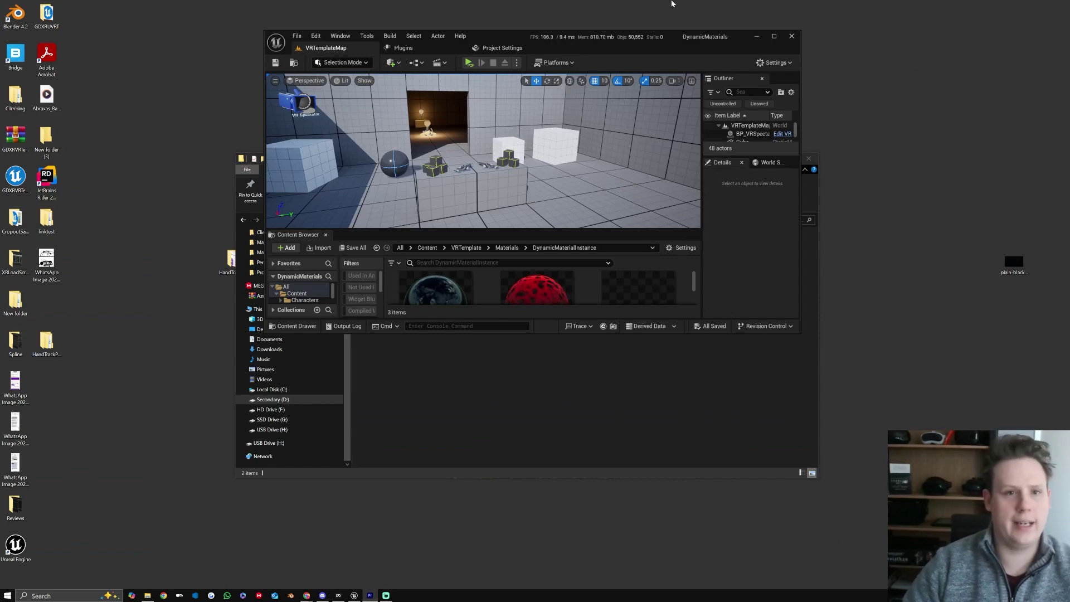
double_click(510, 42)
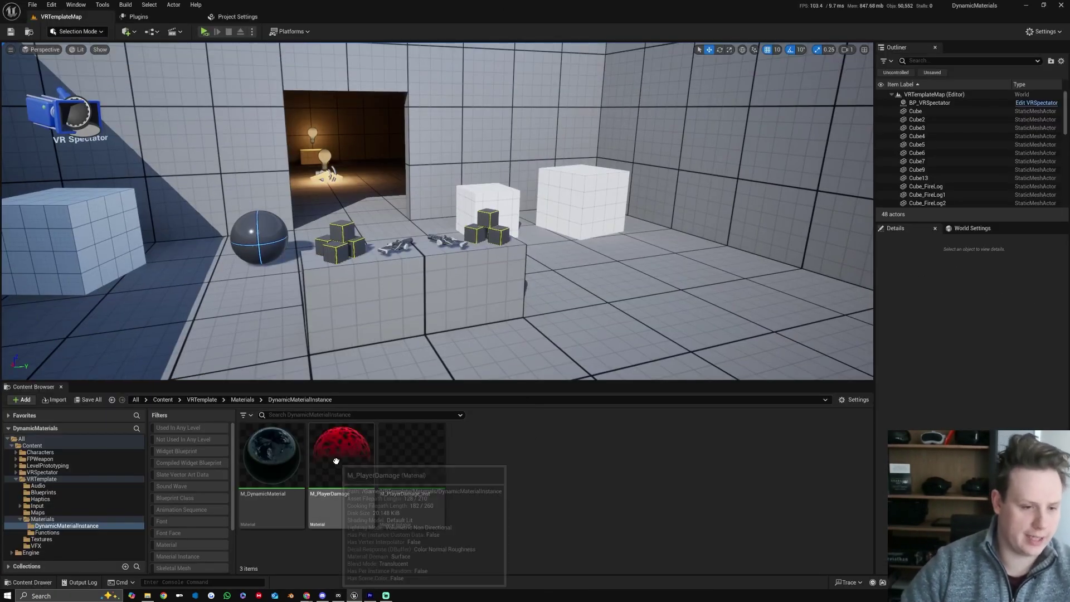
mouse_move(384, 488)
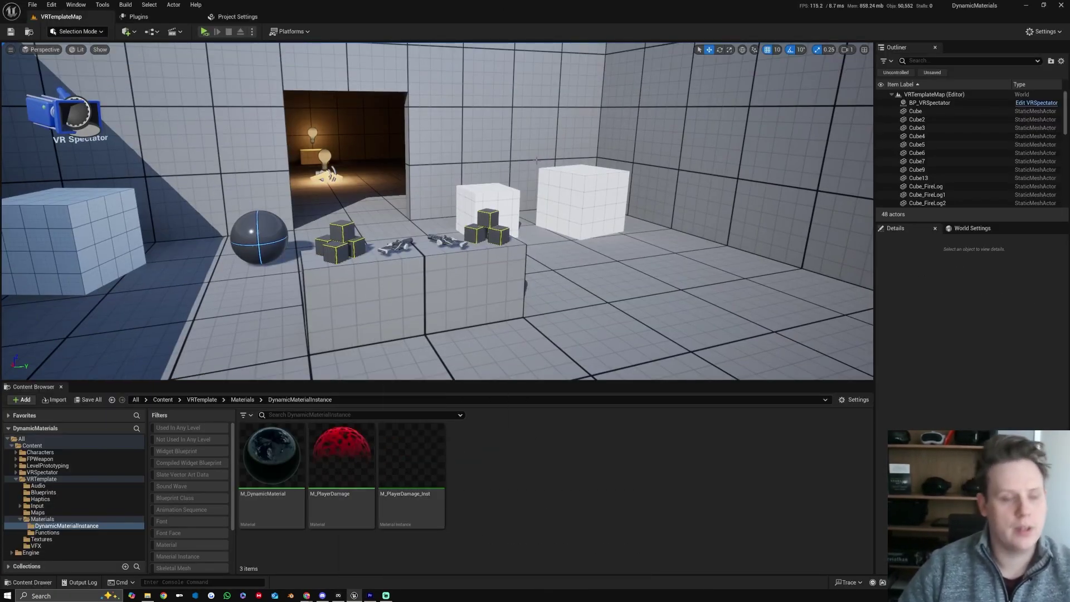
Run the VRTemplateMap level in preview to check the red player damage effect, and stop the preview
click(205, 31)
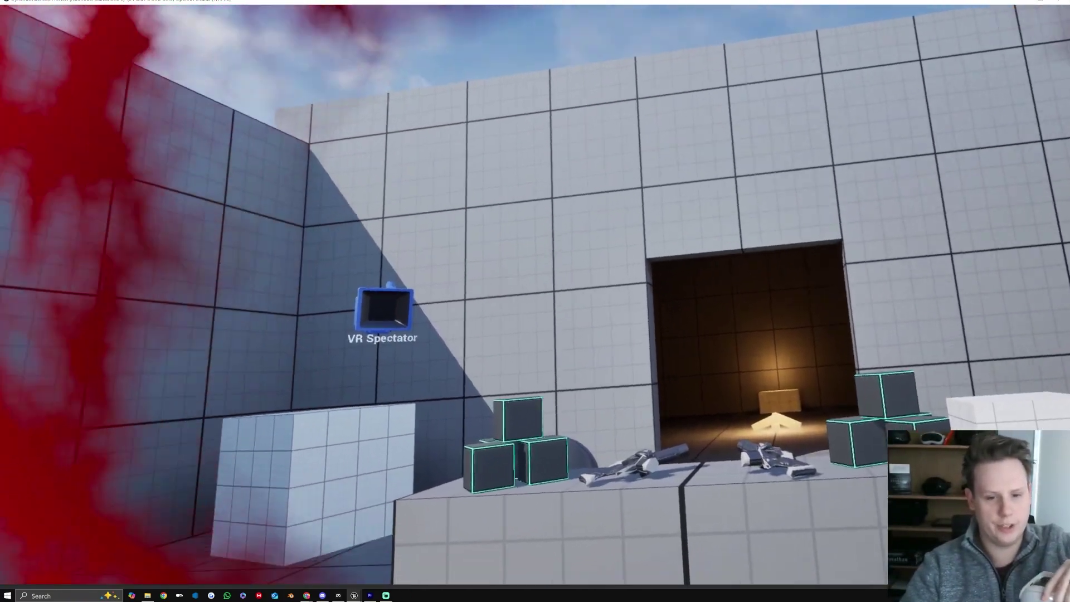
key(Escape)
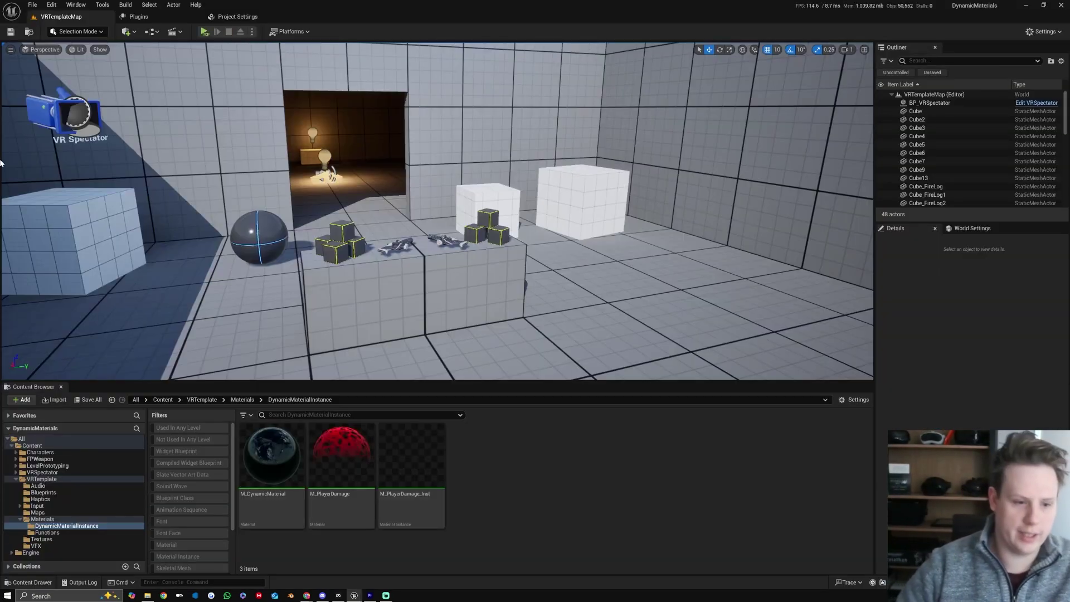
Open the M_PlayerDamage material to examine its whole node graph, and return to the VRTemplateMap level
mouse_move(340, 456)
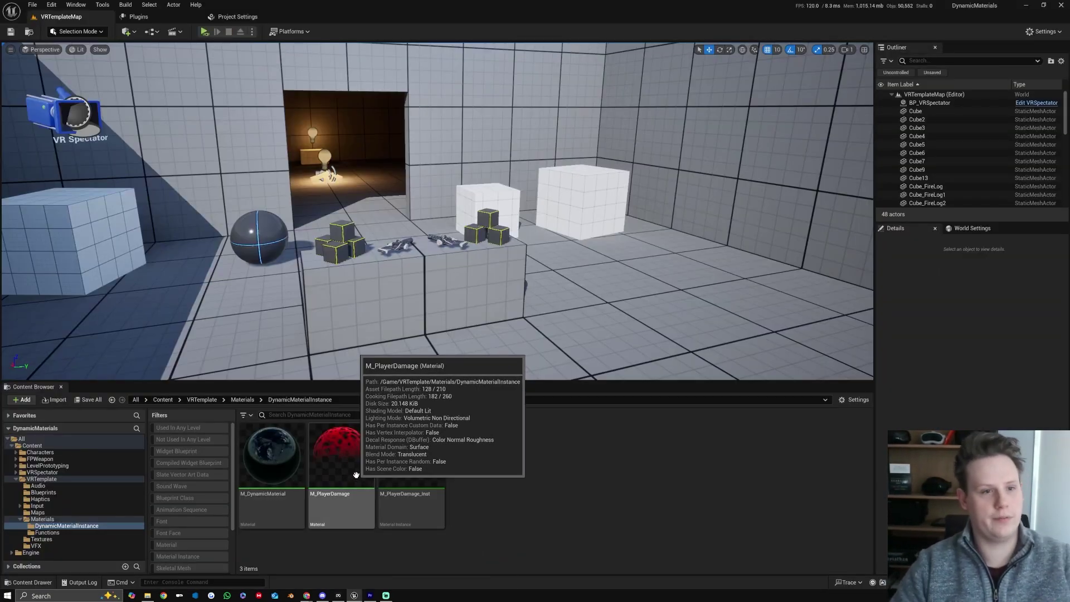
double_click(357, 475)
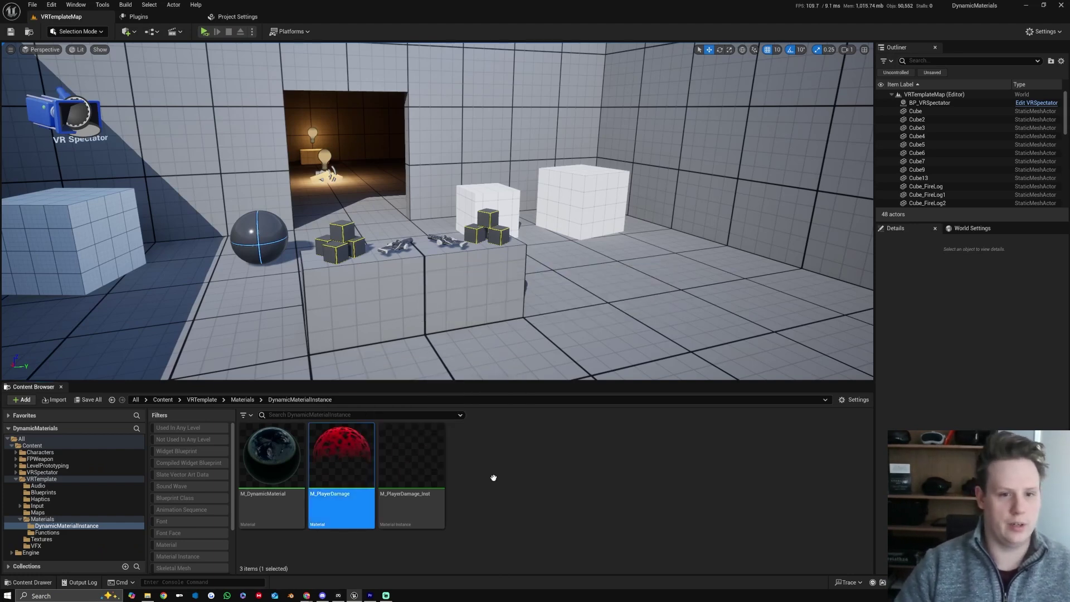
scroll(643, 292, down, 6)
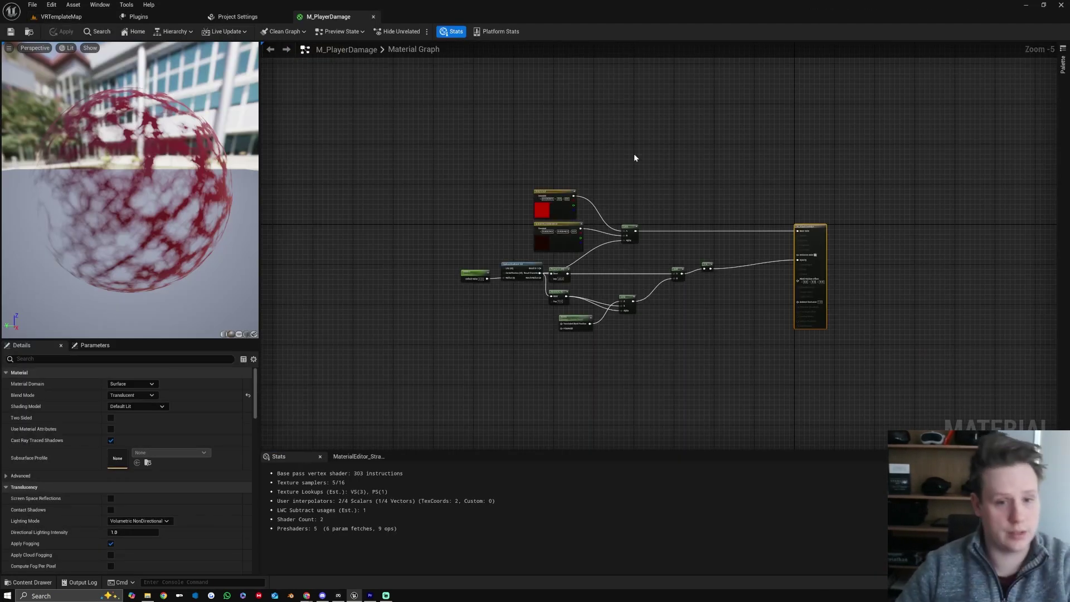
click(62, 16)
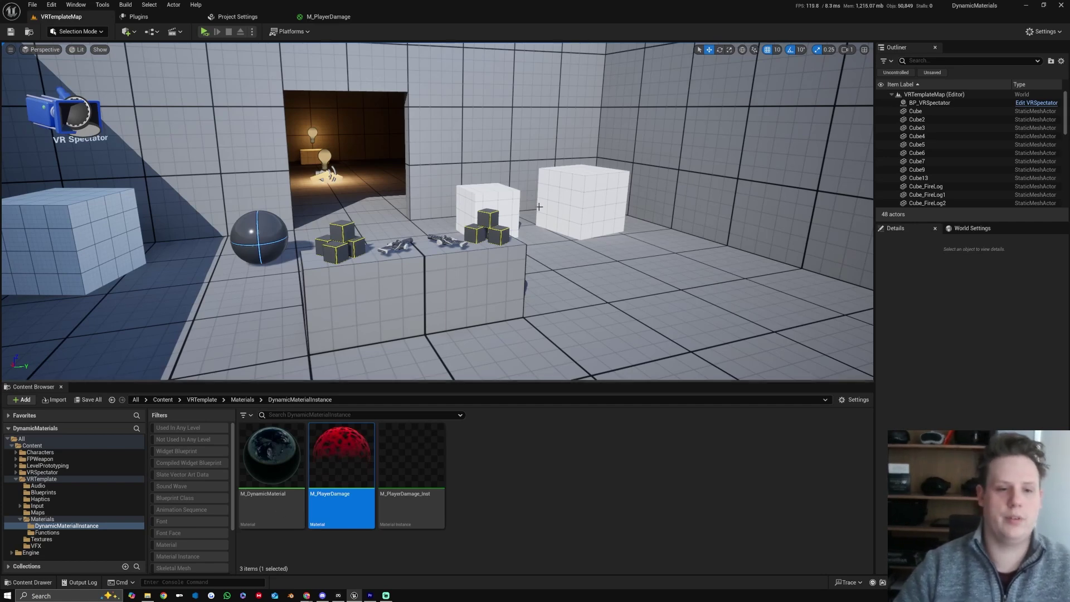
scroll(539, 207, up, 3)
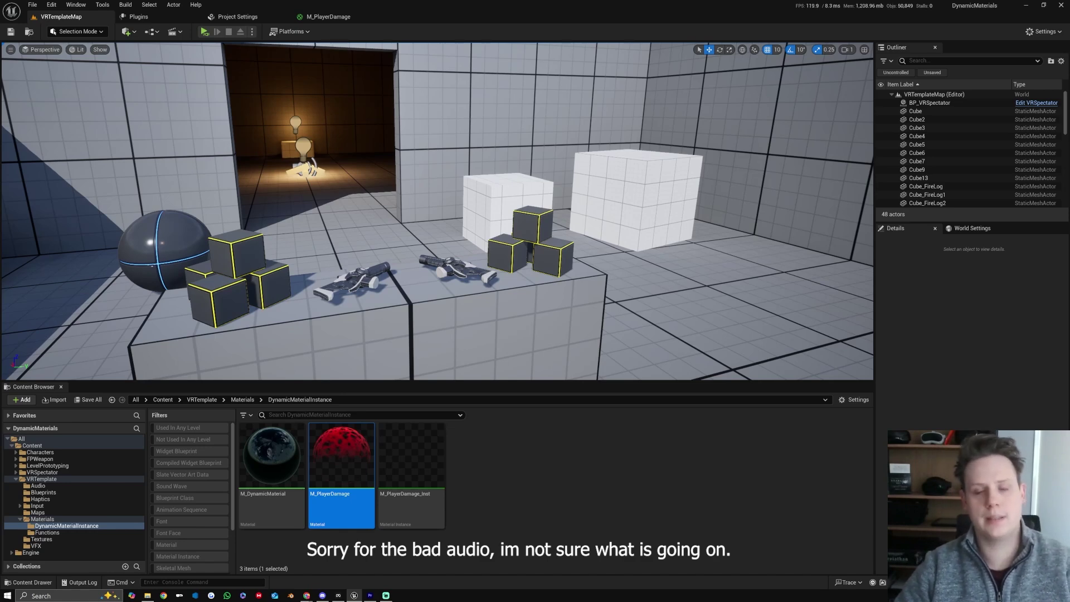
drag(874, 365, 803, 365)
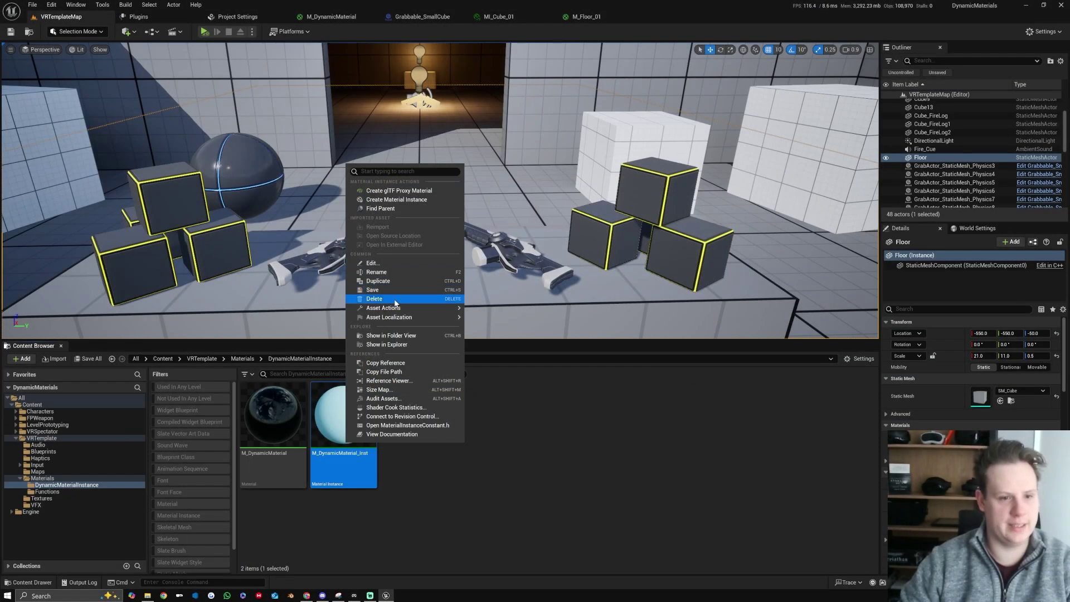
Delete the M_DynamicMaterial_Inst material instance from the DynamicMaterialInstance folder
click(379, 294)
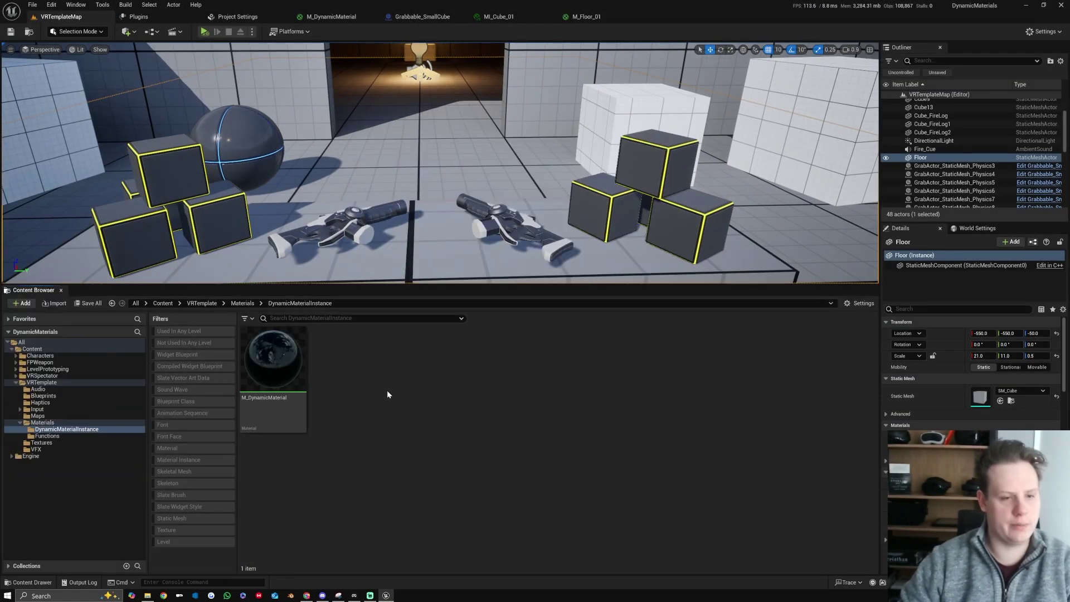
Create a material named M_PlayerDamage in the DynamicMaterialInstance folder and open it for editing
right_click(387, 390)
click(476, 133)
text(M_PlayerDamage)
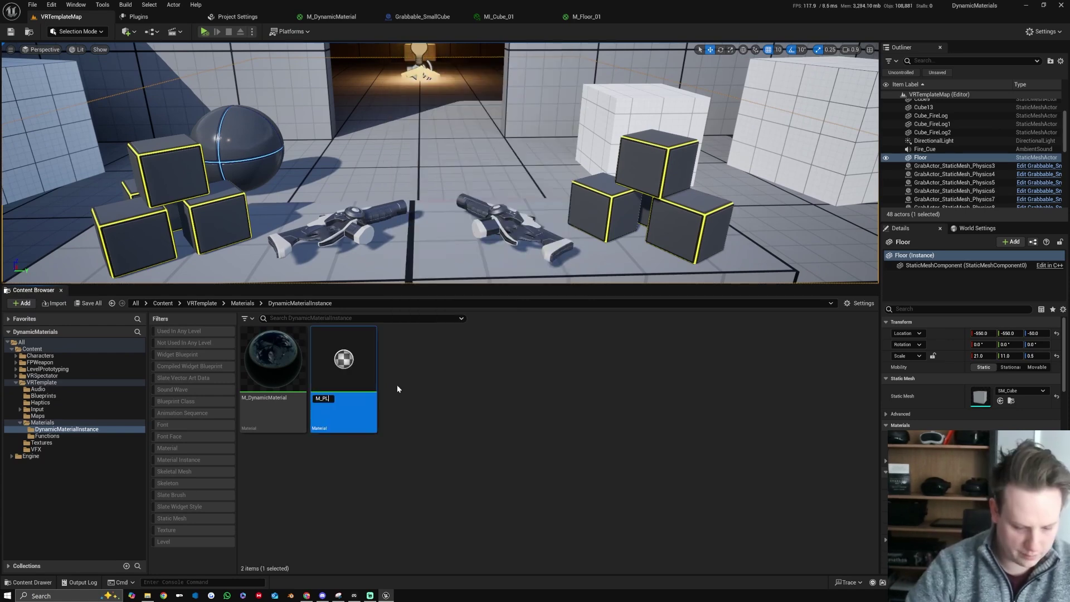
click(396, 384)
double_click(350, 369)
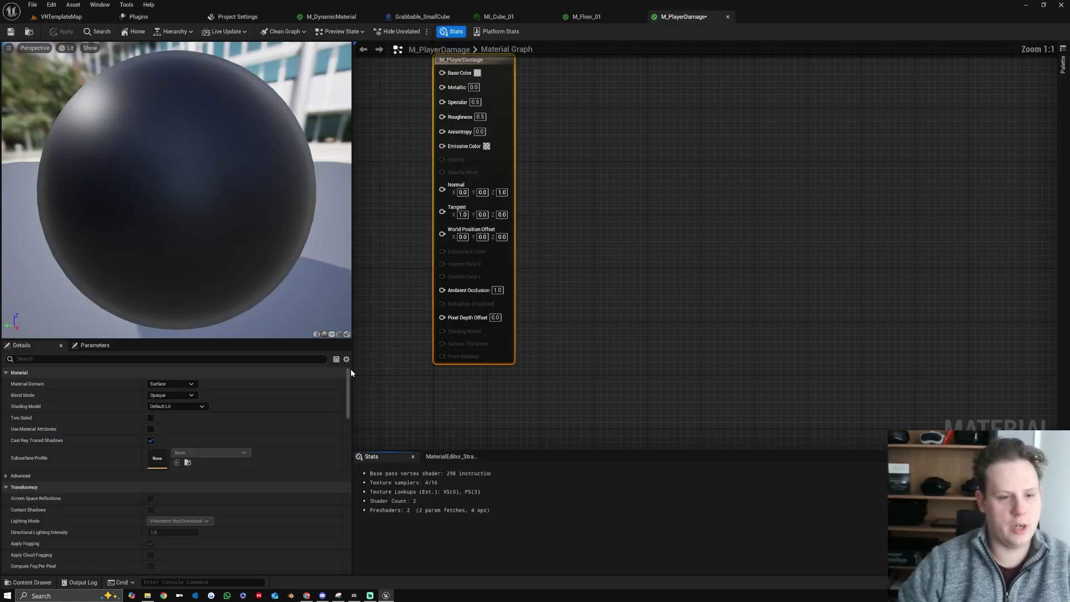
right_drag(469, 220, 576, 221)
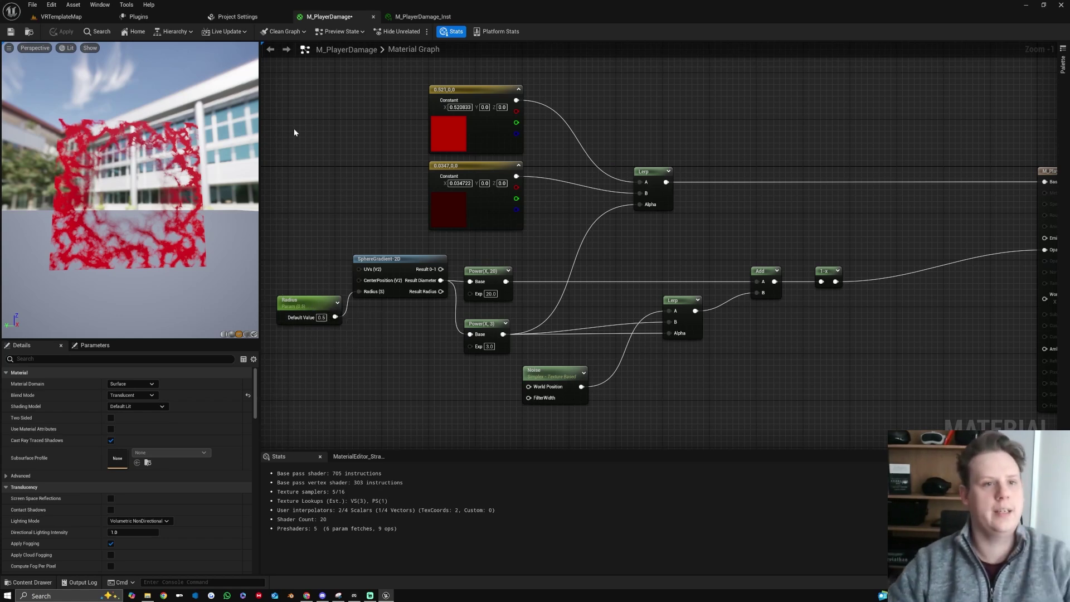
In the M_PlayerDamage_Inst material instance, enable the Radius parameter override and vary its value
click(418, 22)
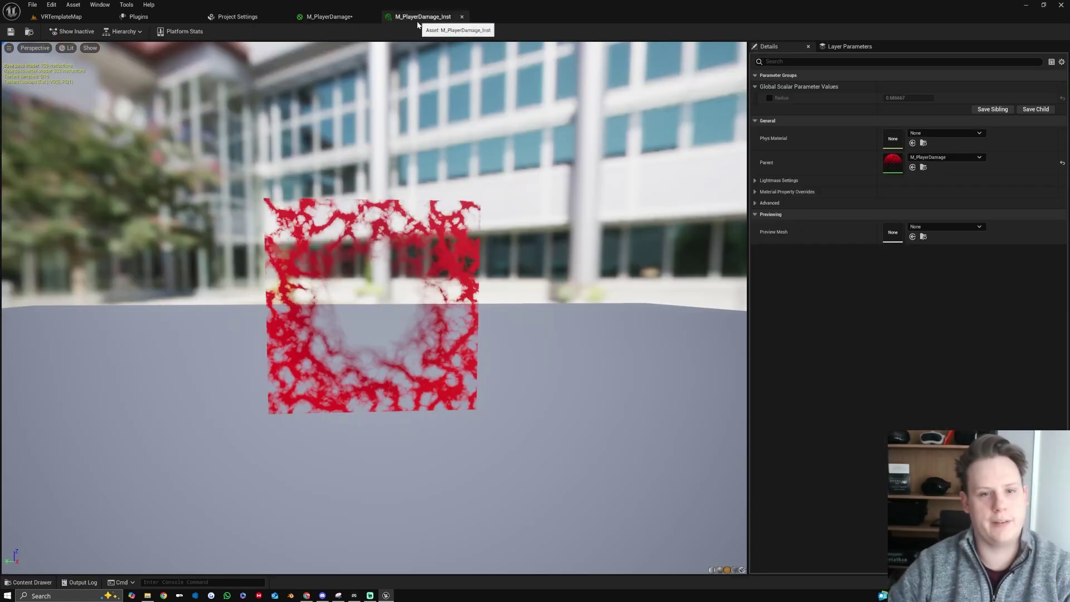
click(770, 98)
mouse_move(904, 98)
mouse_down()
mouse_move(936, 98)
mouse_move(869, 98)
mouse_move(922, 98)
mouse_up()
Return to the M_PlayerDamage material graph and preview the output of the SphereGradient-2D node
click(329, 16)
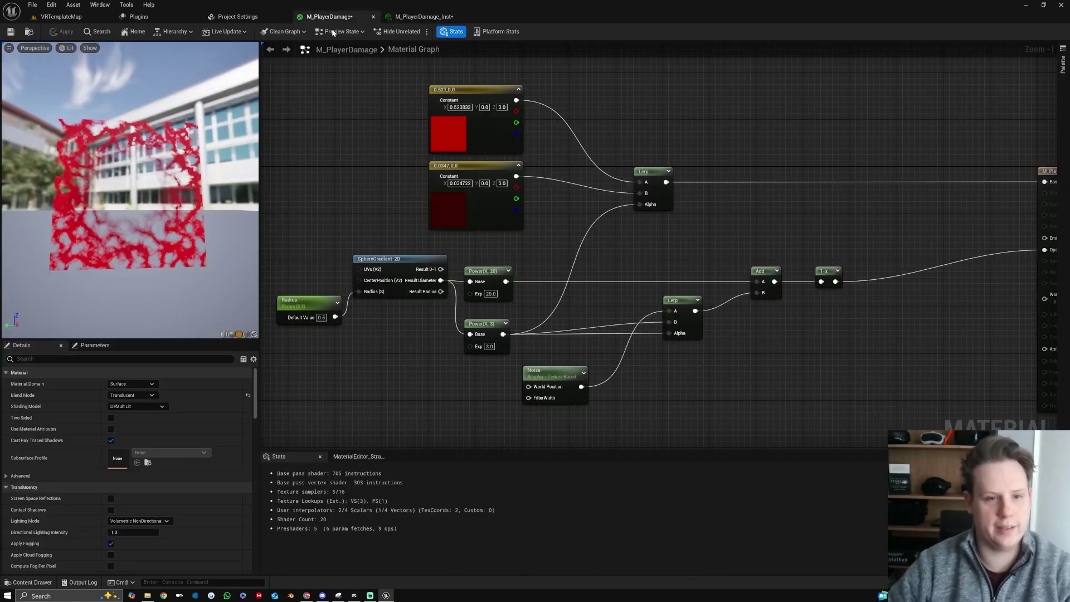
right_click(401, 271)
click(429, 294)
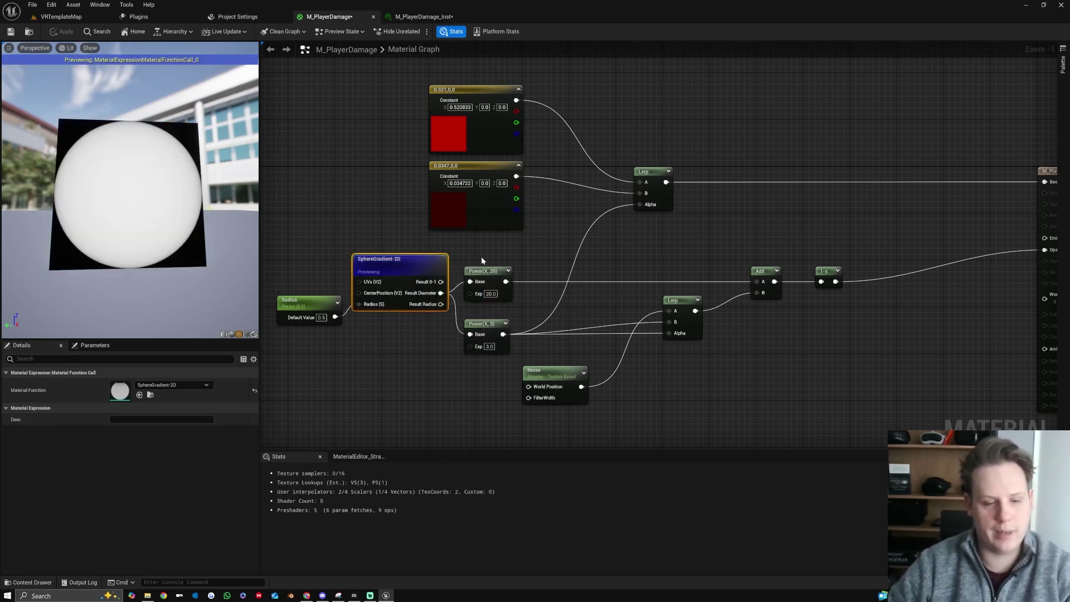
Preview the lower Power node fed by SphereGradient-2D and set its exponent to 5
right_click(486, 328)
click(519, 354)
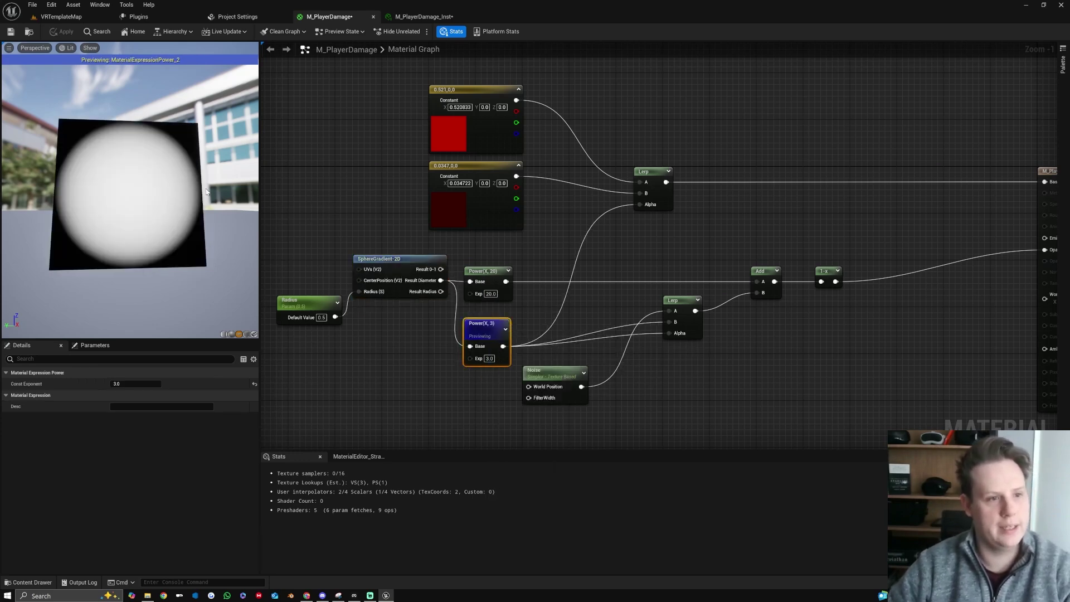
click(488, 359)
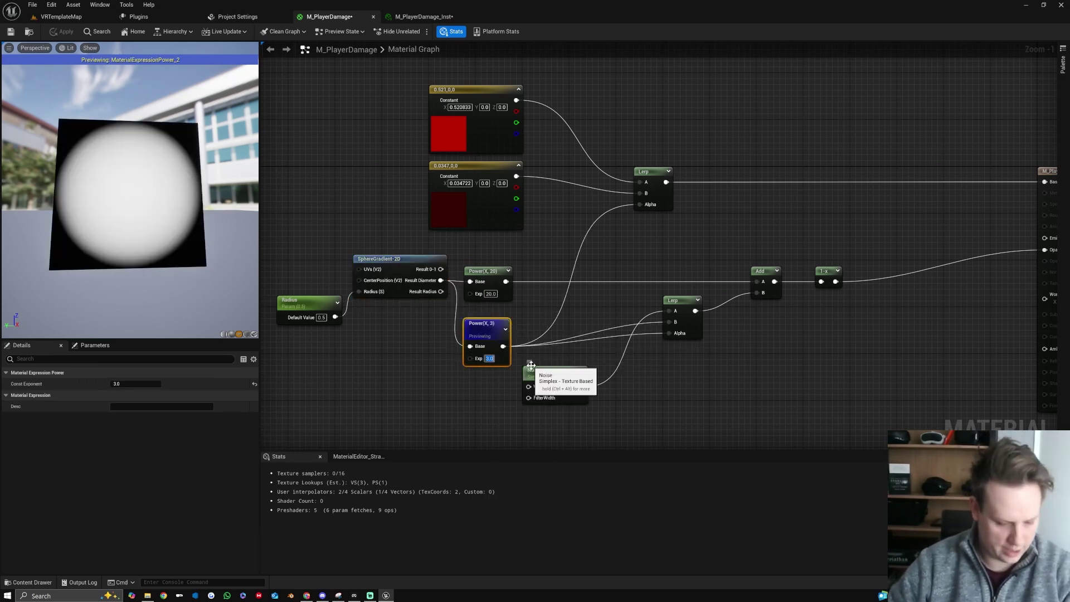
text(5)
key(Return)
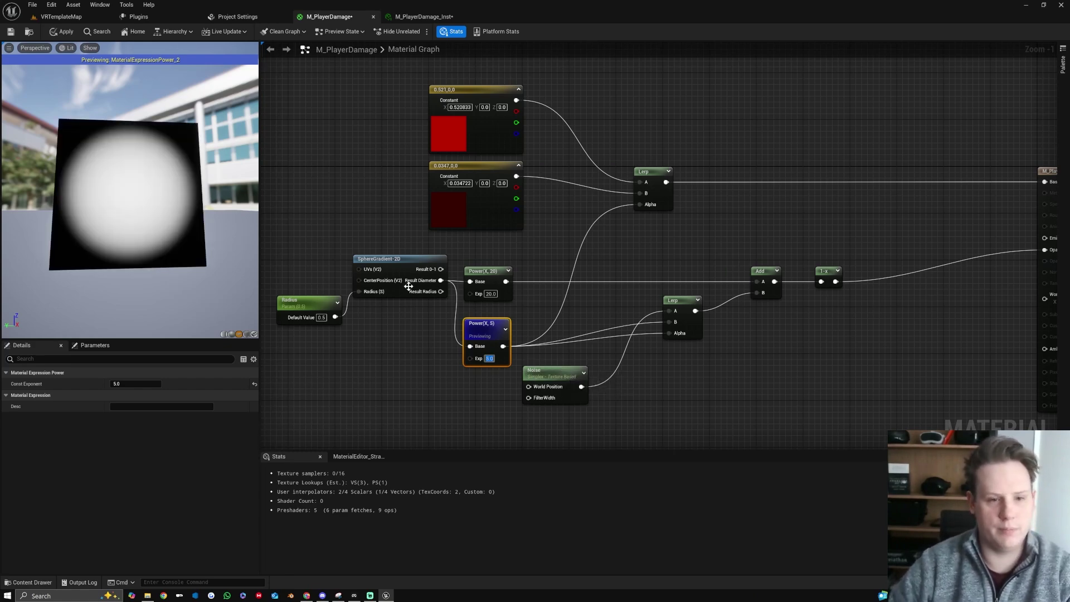
Preview the Power node with exponent 20 and the Noise node, moving the lower Lerp node nearer to the Noise node
right_click(490, 285)
click(520, 303)
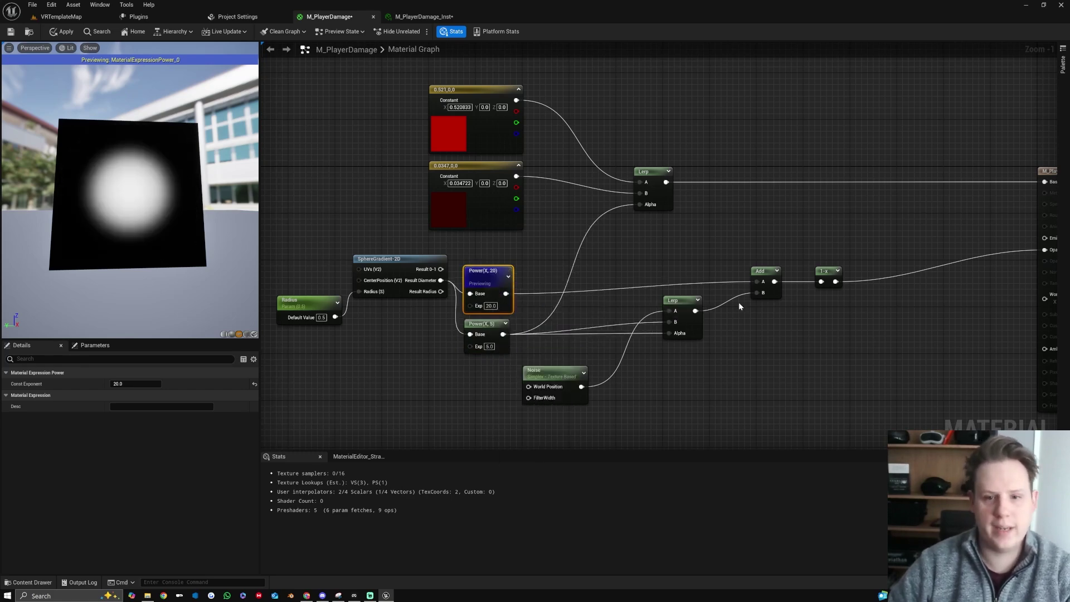
drag(685, 321, 650, 355)
right_click(557, 375)
click(581, 400)
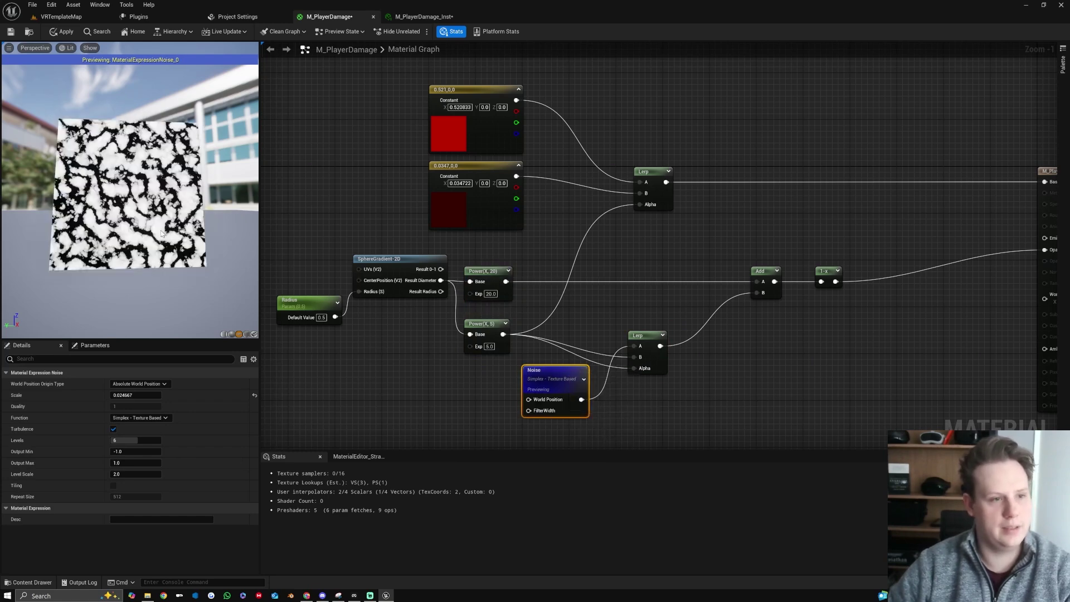
Preview the lower Lerp node that blends the noise, and move the Noise node farther away from it
right_drag(600, 360, 545, 313)
right_click(591, 293)
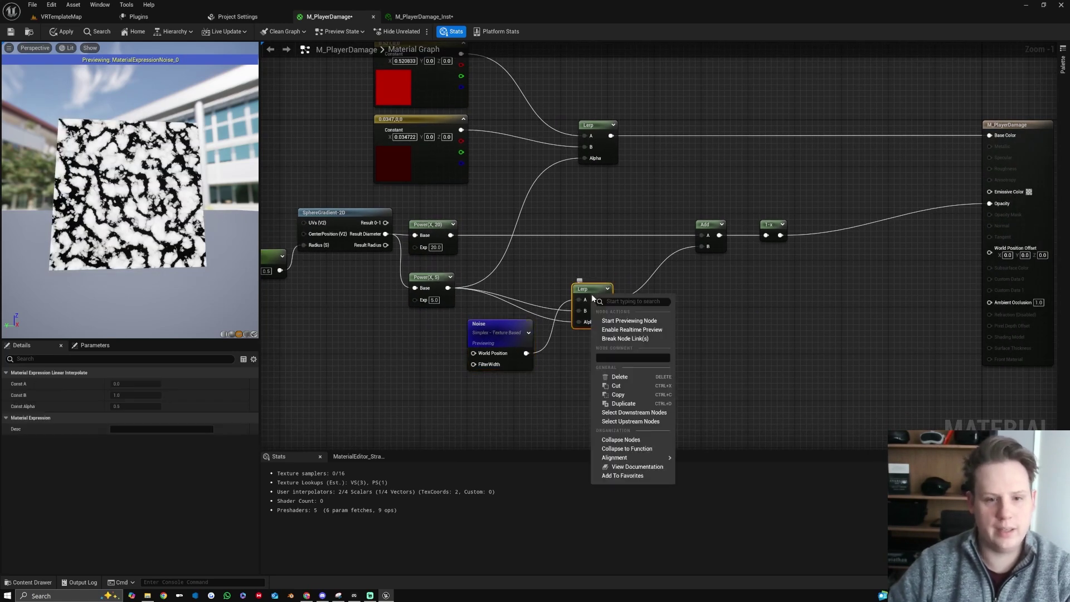
click(629, 321)
drag(497, 327, 462, 339)
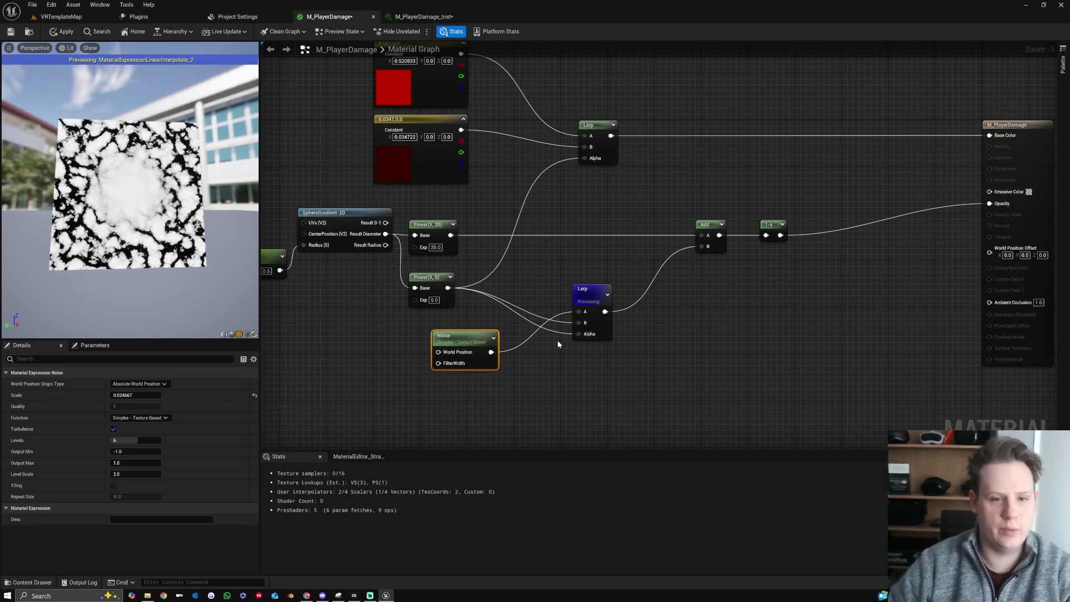
Preview the Add node that combines the exponent-20 Power node with the lower Lerp, and inspect the preview mesh
right_click(709, 227)
click(737, 253)
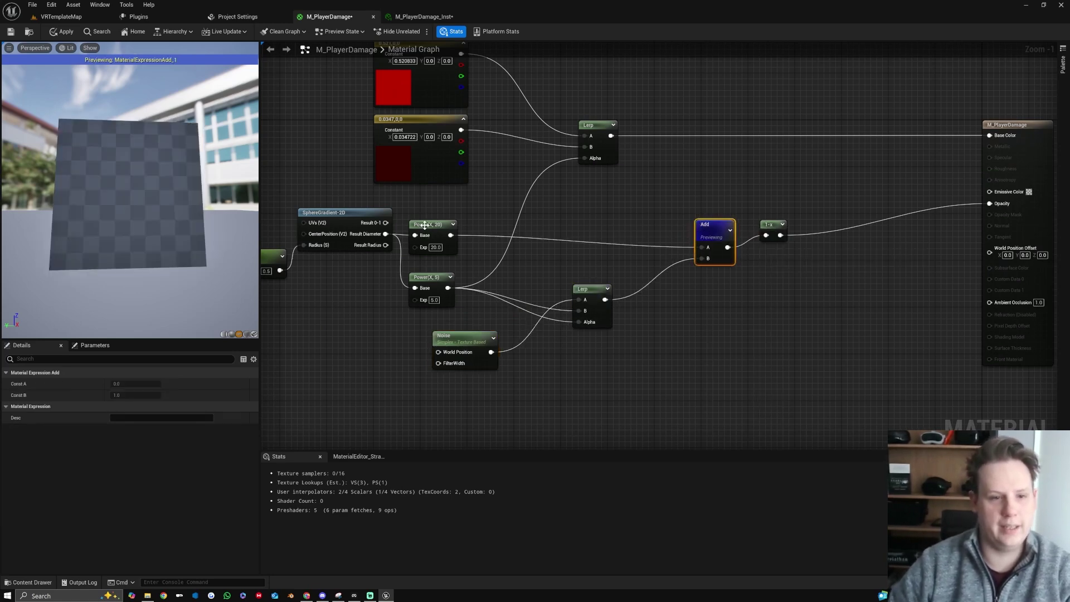
drag(129, 167, 146, 152)
Preview the 1-x node feeding Opacity and shift it slightly into line with the Add node
right_click(770, 225)
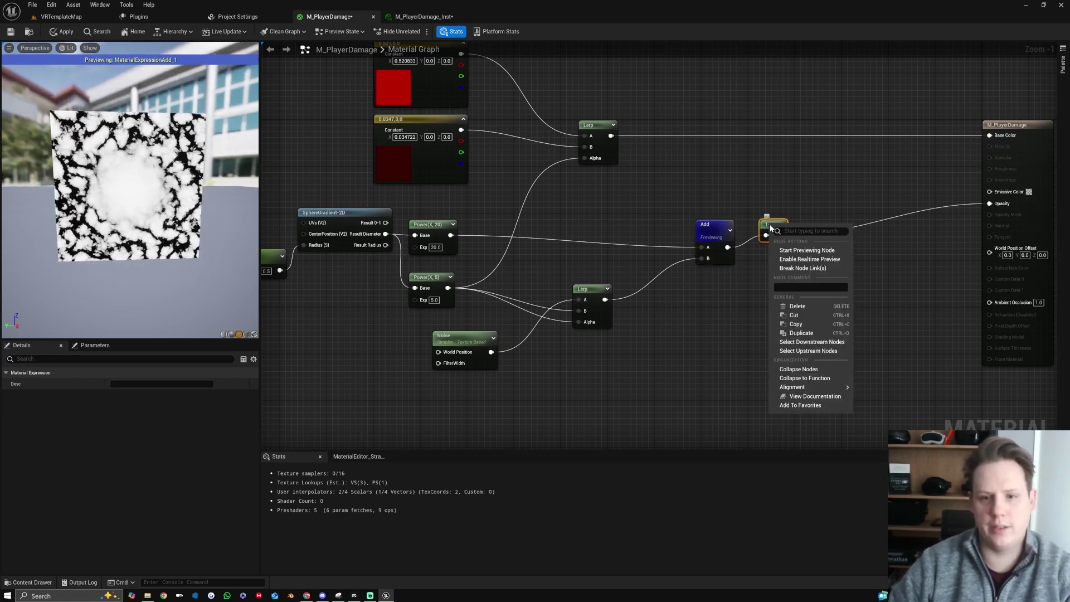
click(792, 252)
drag(152, 147, 173, 212)
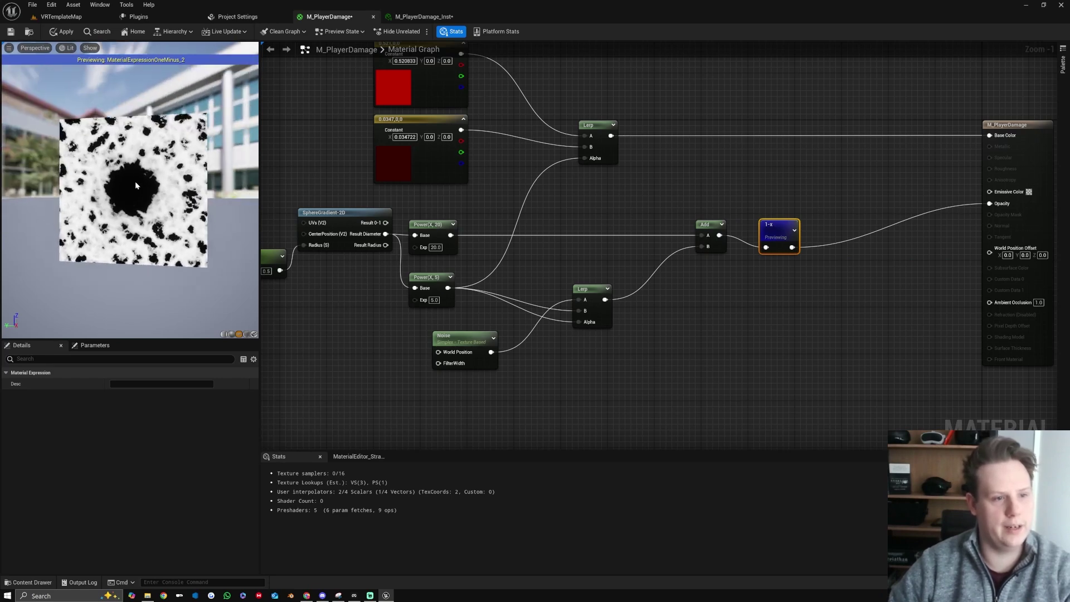
drag(775, 226, 780, 215)
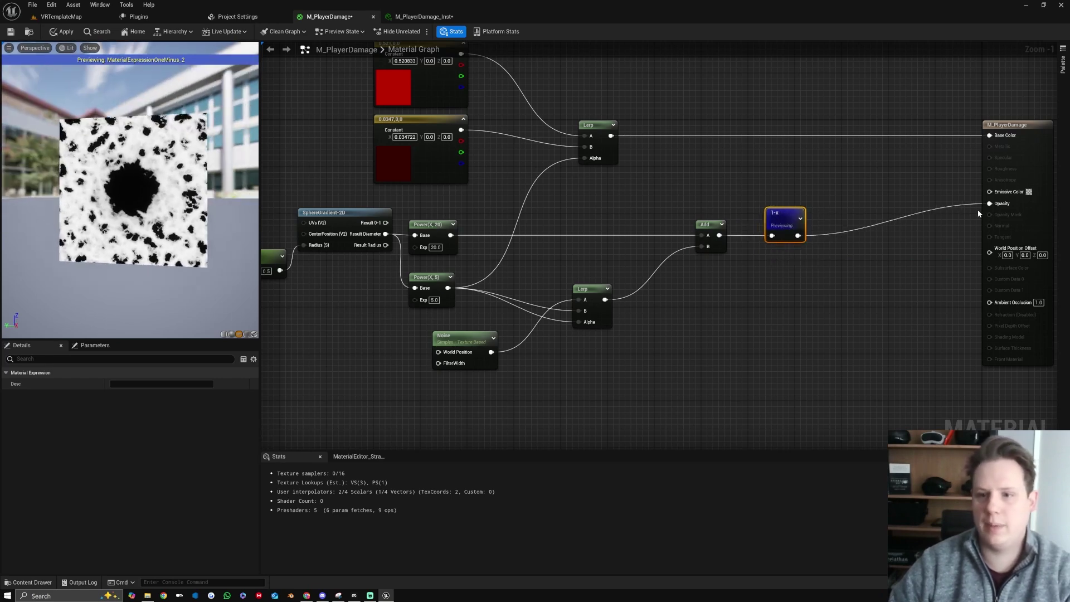
Preview the upper Lerp node that blends the two red colour constants for Base Color
right_drag(563, 112, 614, 169)
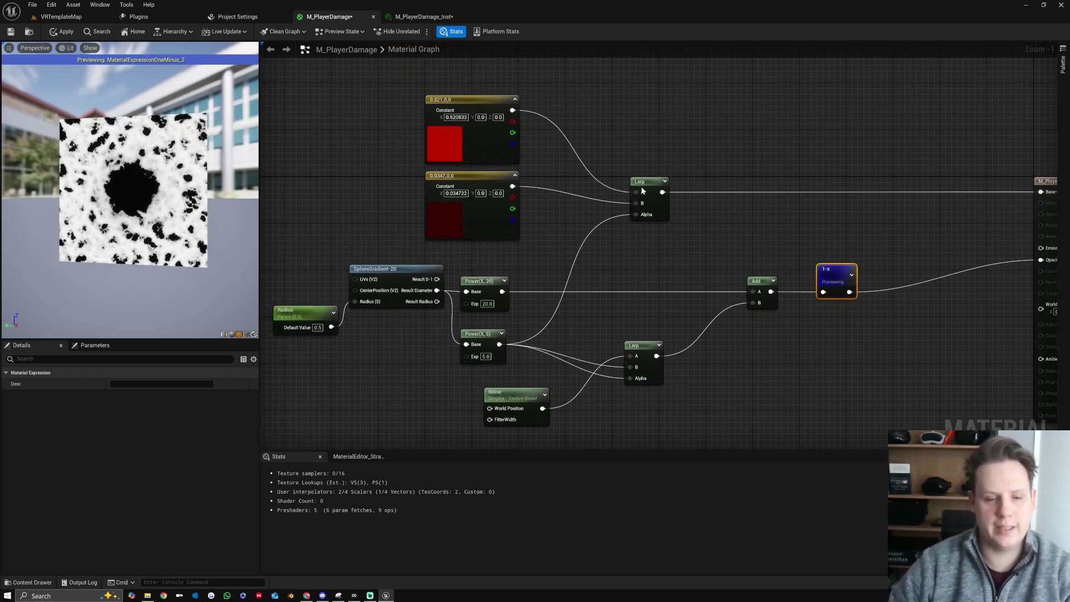
click(502, 333)
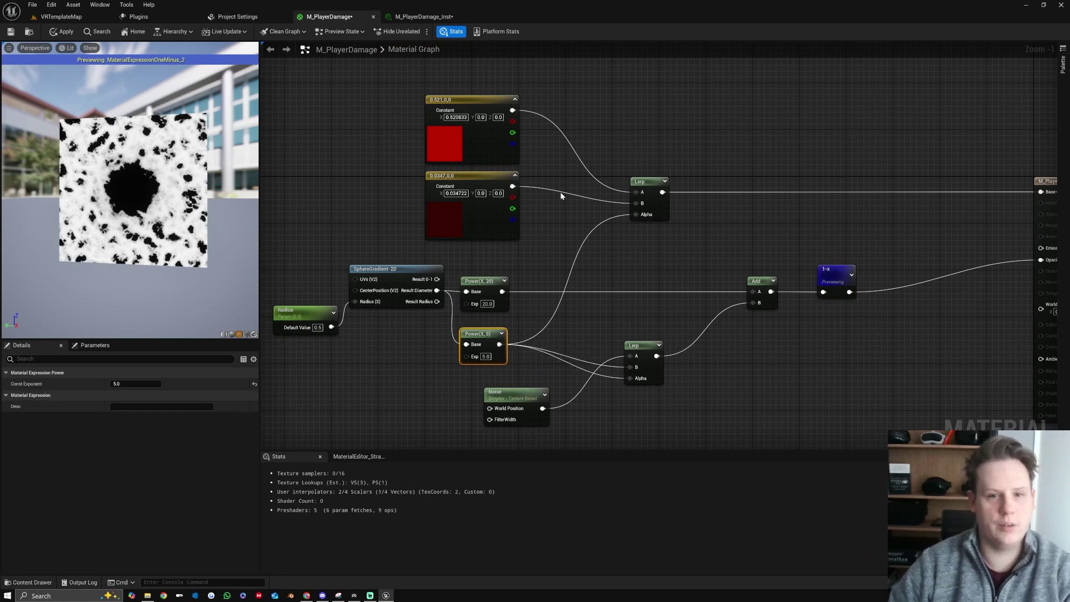
right_click(652, 185)
click(680, 212)
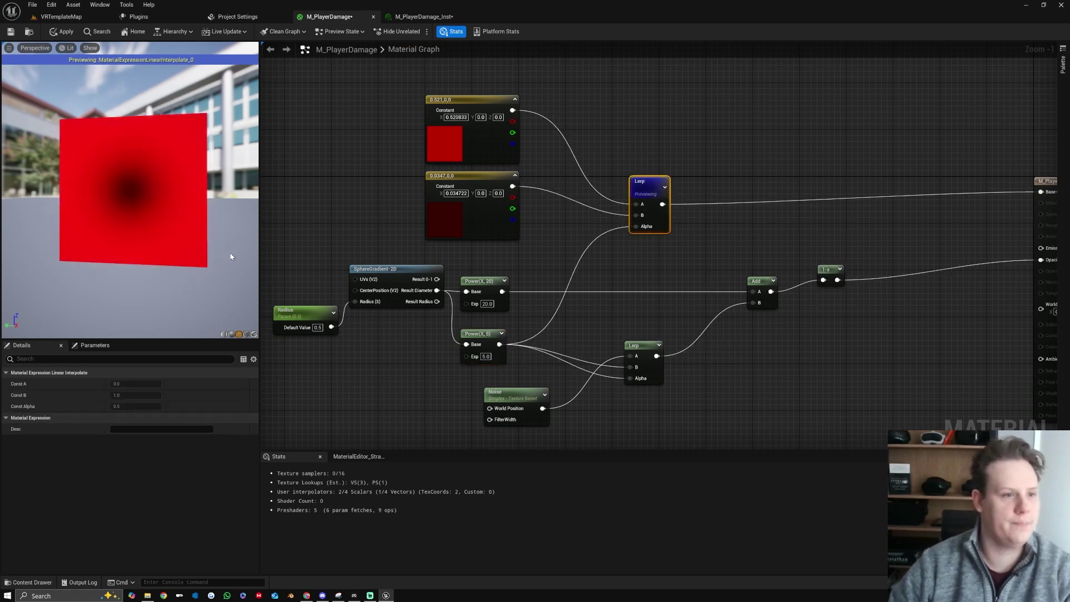
Connect the lower Lerp node's output to the Alpha input of the upper colour Lerp node
click(464, 230)
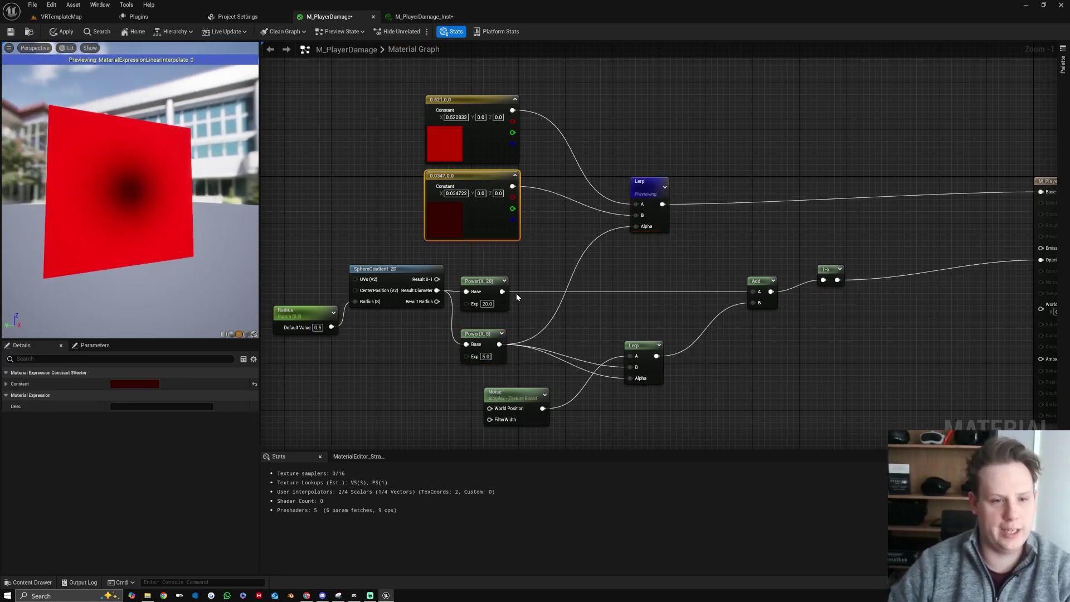
right_drag(566, 349, 581, 314)
drag(651, 191, 679, 326)
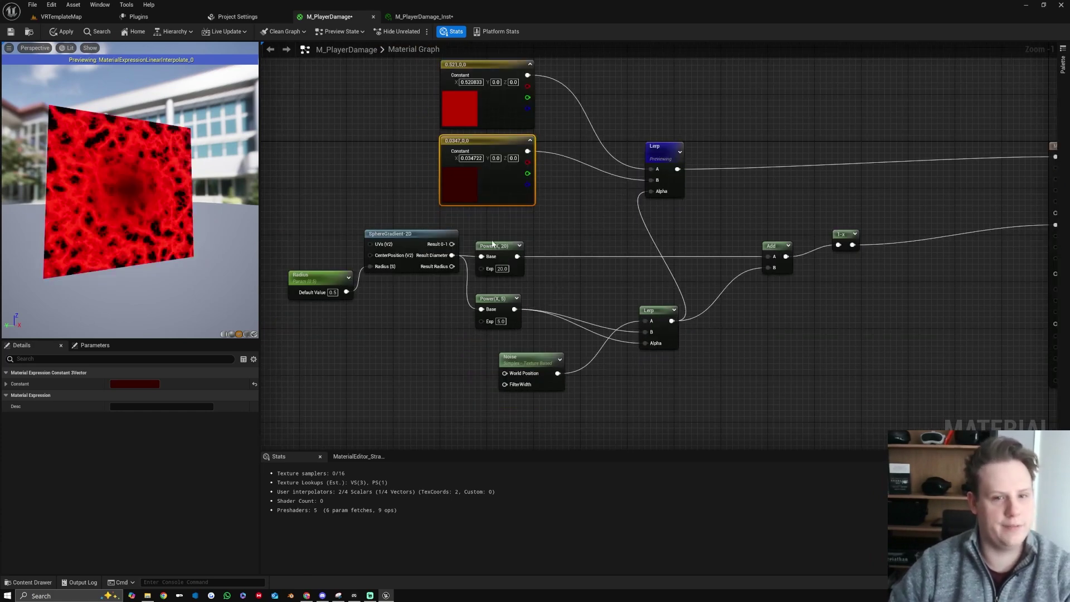
Try driving the Alpha input of the upper colour Lerp from the exponent-20 Power node
drag(162, 225, 153, 223)
drag(649, 192, 515, 308)
drag(516, 256, 651, 191)
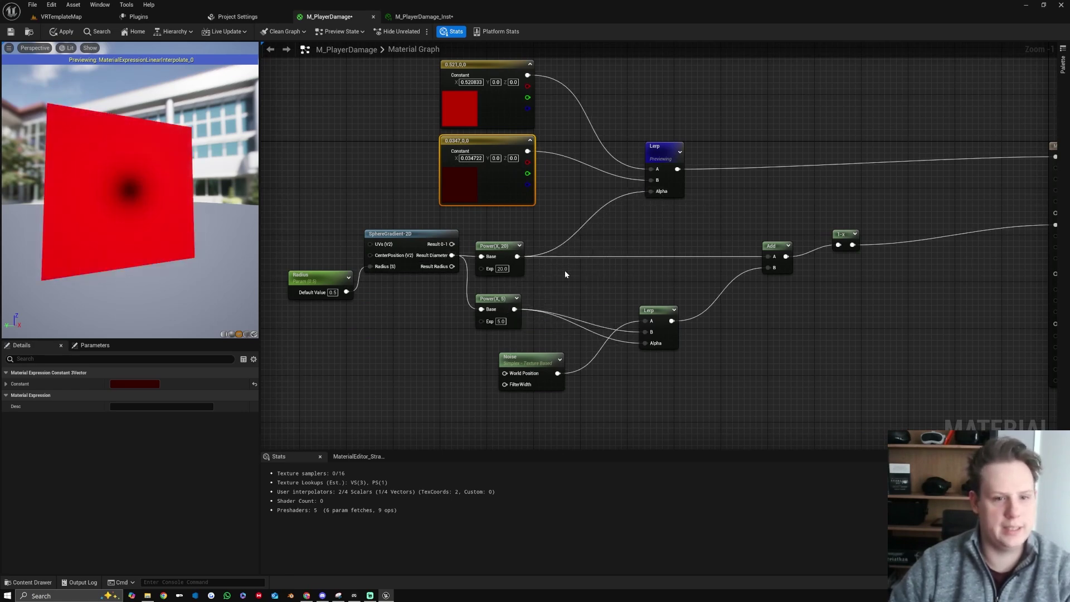
Connect the exponent-5 Power node to the upper Lerp's Alpha, apply the material and stop previewing the Lerp
drag(515, 308, 651, 191)
click(62, 32)
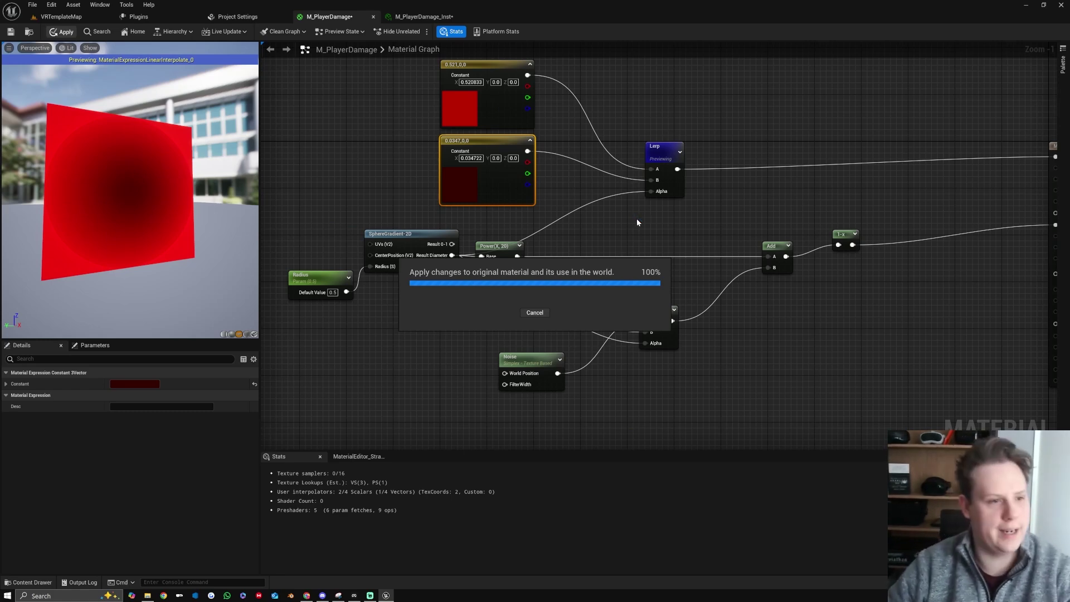
click(668, 162)
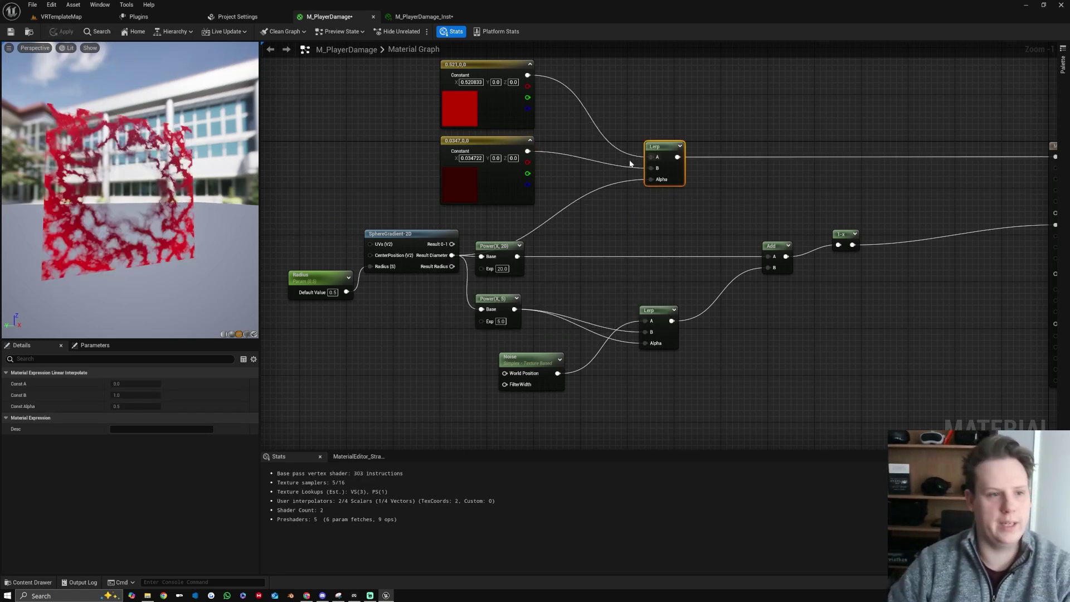
Set the dark red constant feeding the upper Lerp's B input to bright blue with a value of 0.822917
click(488, 184)
click(134, 383)
click(160, 399)
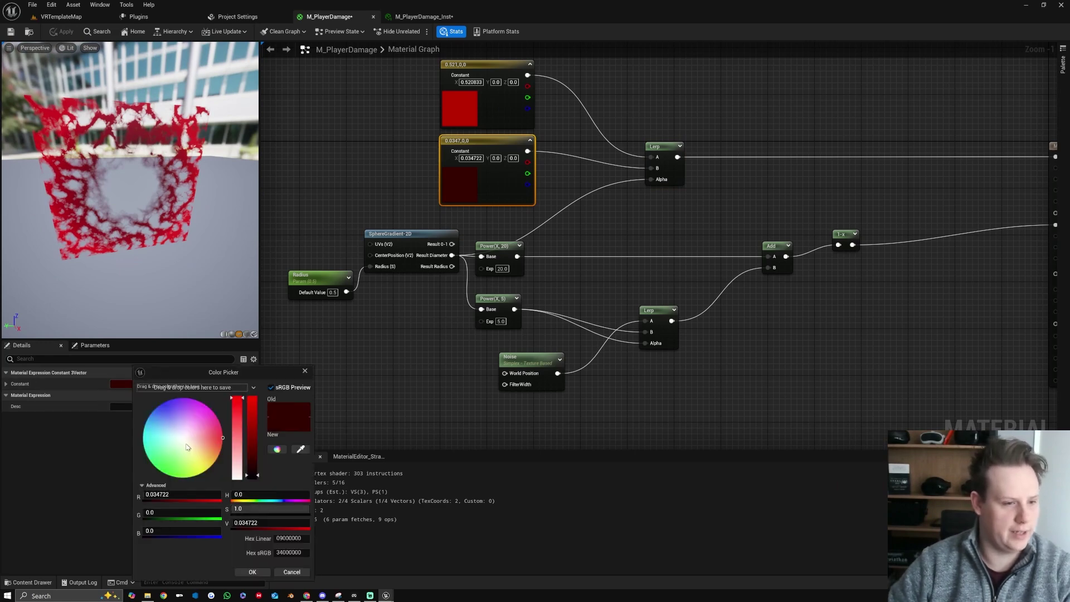
drag(253, 468, 259, 411)
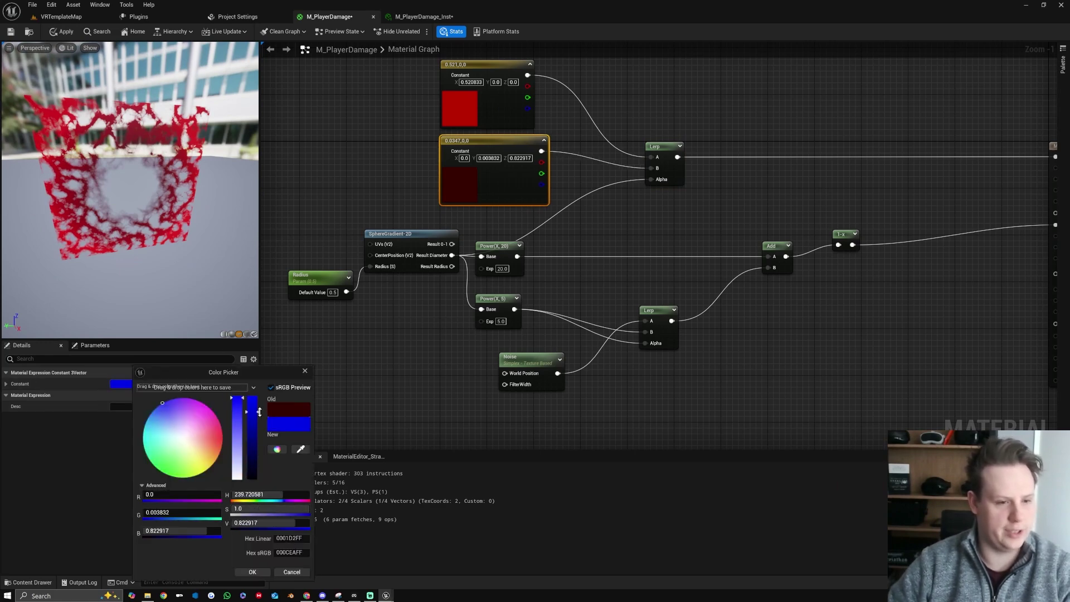
click(266, 572)
mouse_move(182, 215)
mouse_down()
mouse_move(189, 223)
mouse_move(182, 216)
mouse_up()
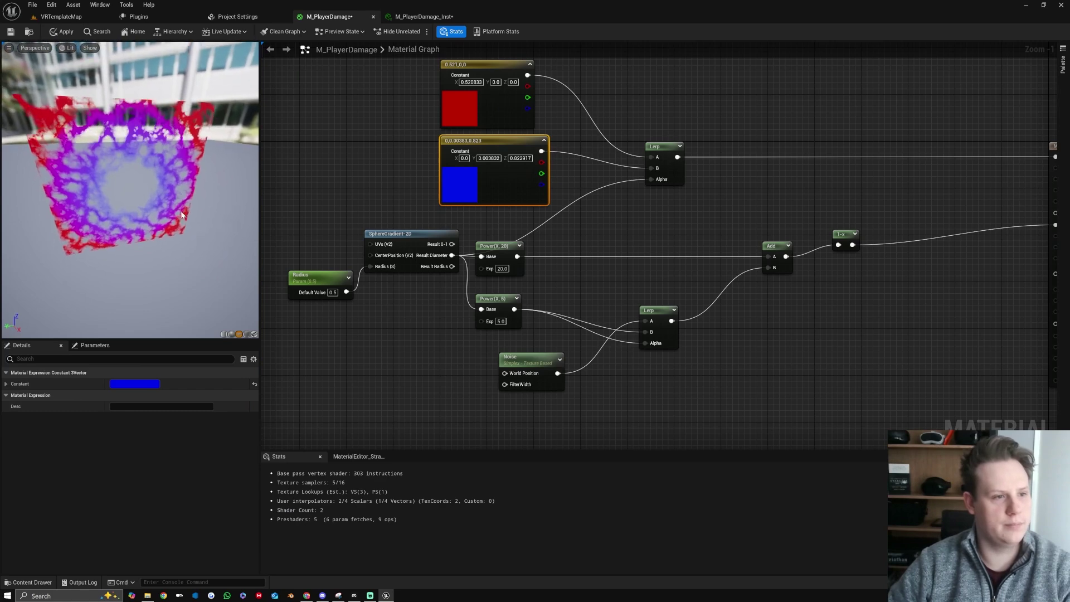
Change the blue constant feeding the upper Lerp to magenta, R 0.822917, G 0.004791, B 0.752166
click(140, 387)
drag(220, 426, 219, 411)
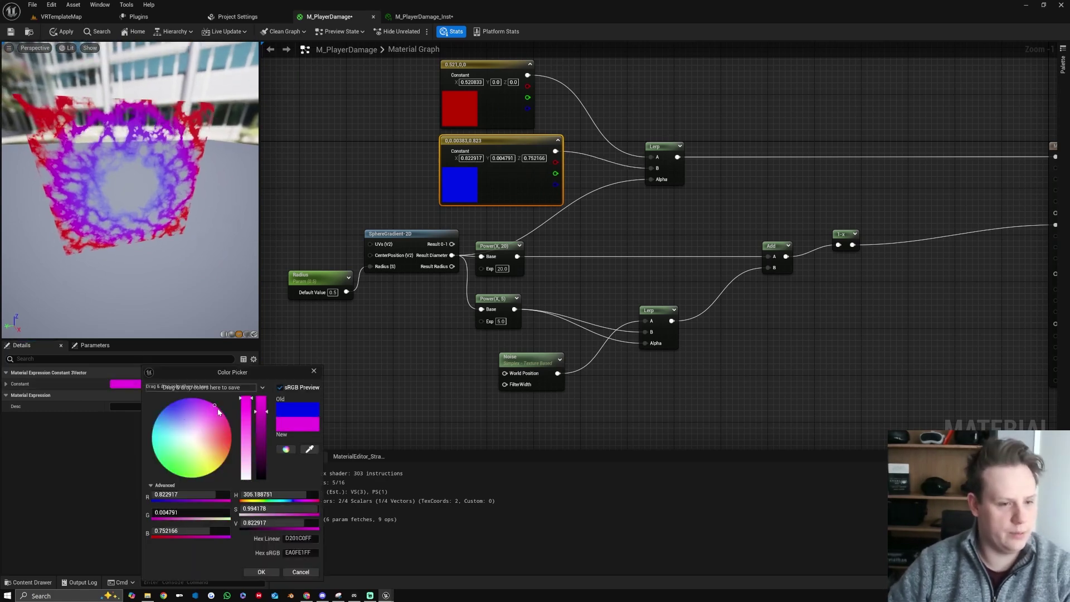
click(264, 570)
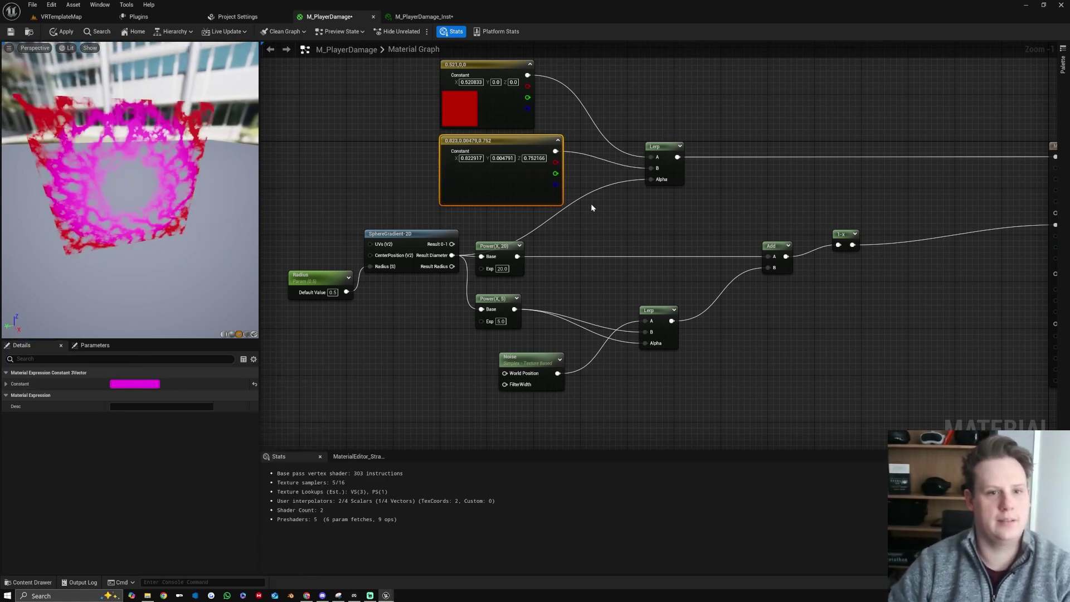
Set the magenta constant to a very dark red, R 0.020833, G 0.001207, B 0, and apply the material
click(135, 383)
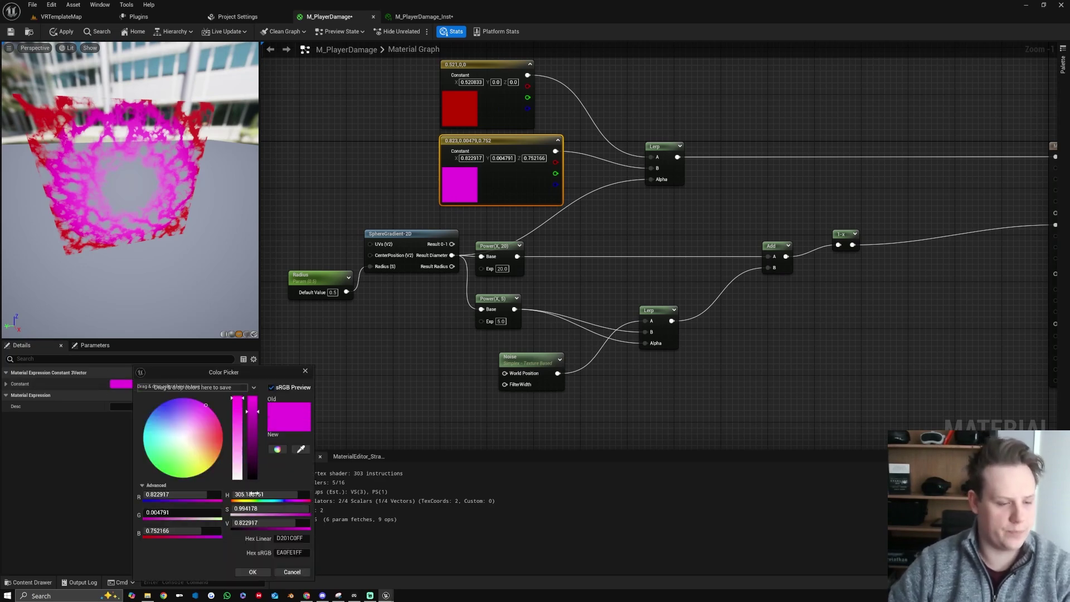
drag(253, 471, 254, 476)
drag(220, 443, 238, 442)
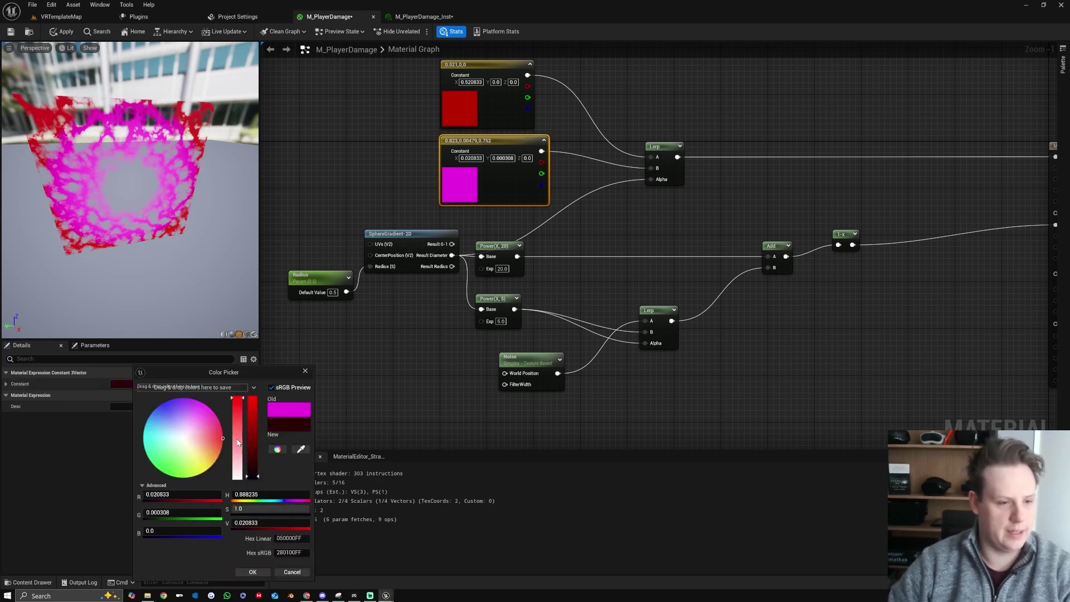
click(251, 572)
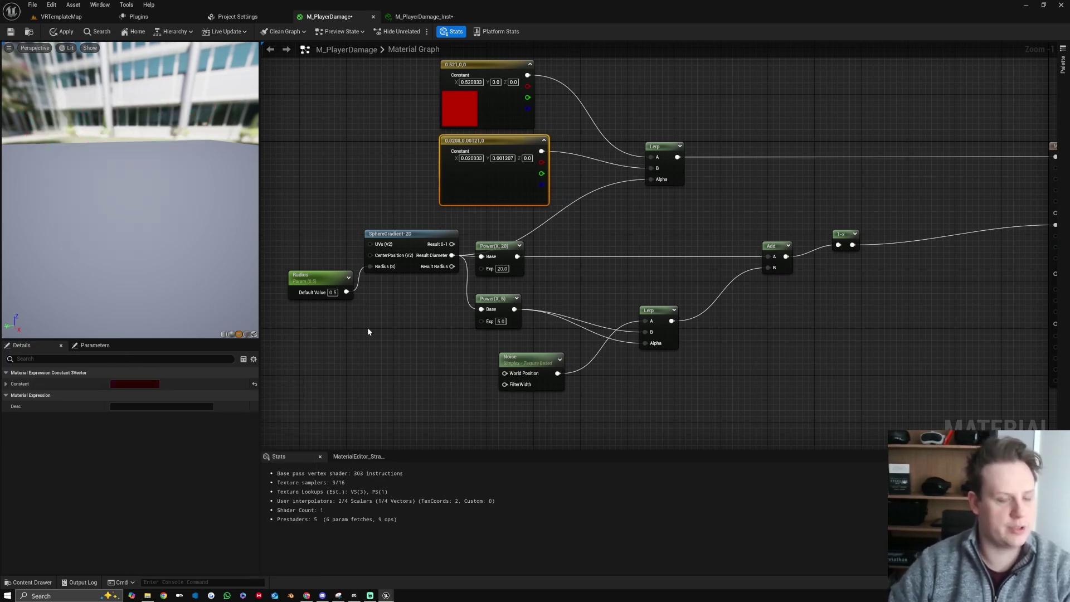
click(69, 32)
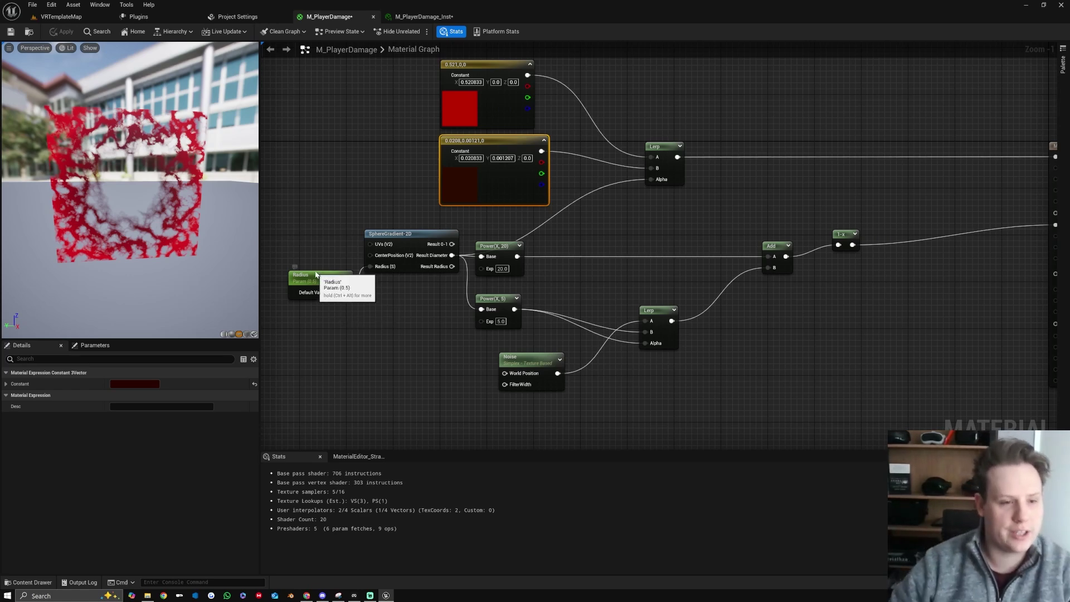
Move the Radius parameter node up into line with the SphereGradient input and save the M_PlayerDamage material
drag(327, 293, 310, 270)
right_drag(317, 249, 459, 246)
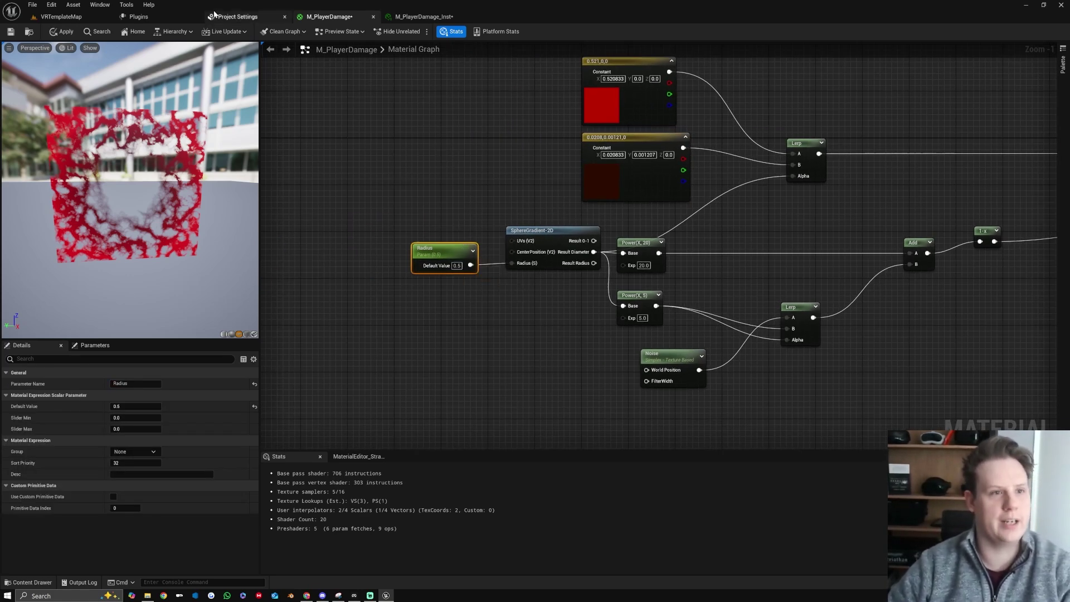
click(11, 32)
Lower the Radius parameter of M_PlayerDamage_Inst to about 0.49 and save the instance
click(424, 17)
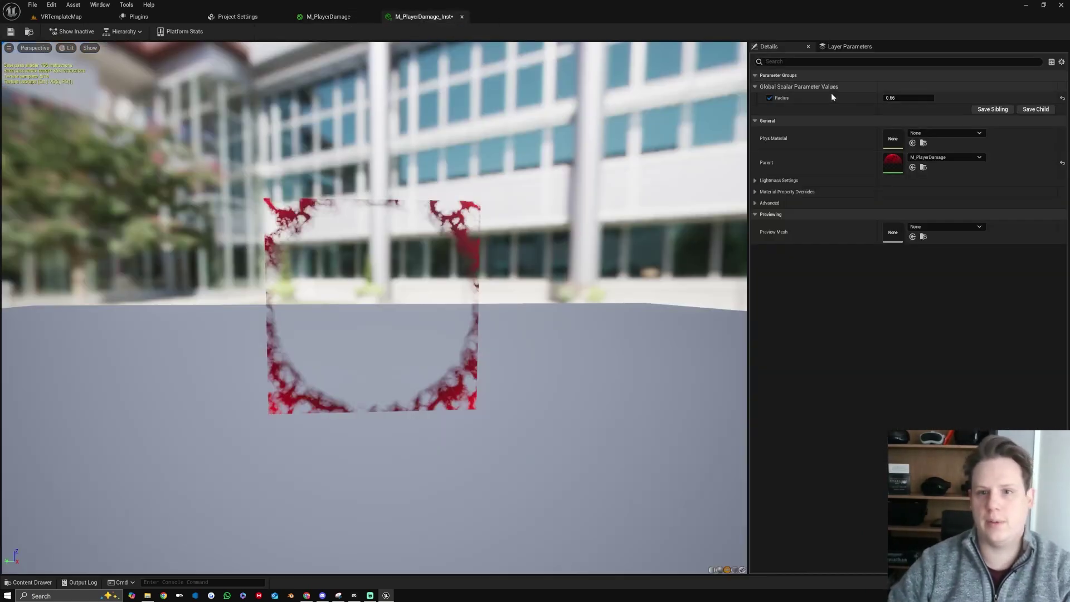
mouse_move(902, 99)
mouse_down()
mouse_move(926, 99)
mouse_move(865, 98)
mouse_move(891, 98)
mouse_up()
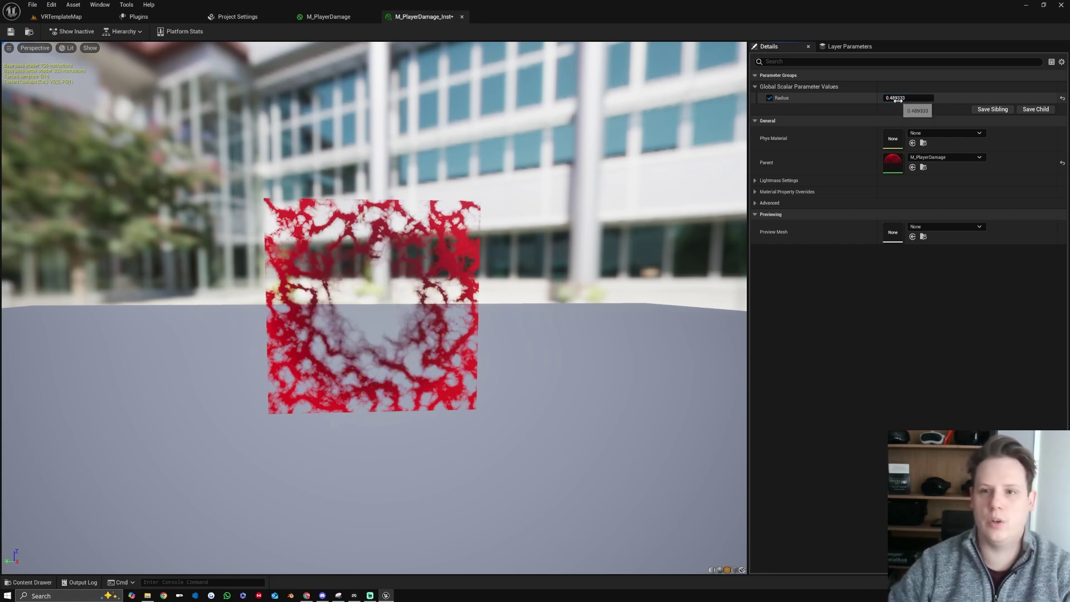
click(904, 99)
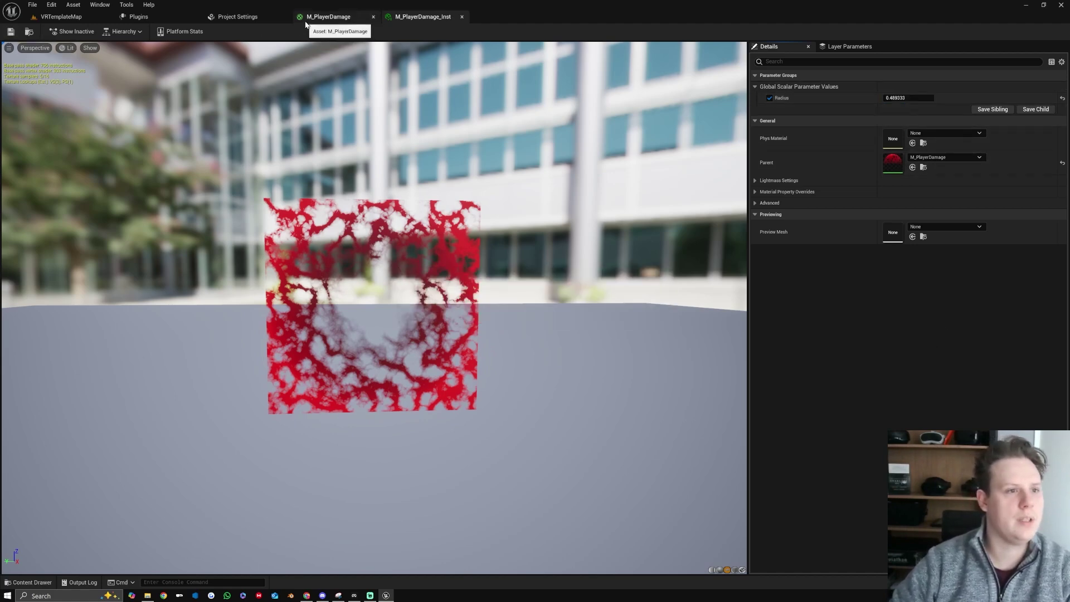
Open the VRPawn blueprint from the VRTemplate Blueprints folder and show its camera in the 3D viewport
click(60, 16)
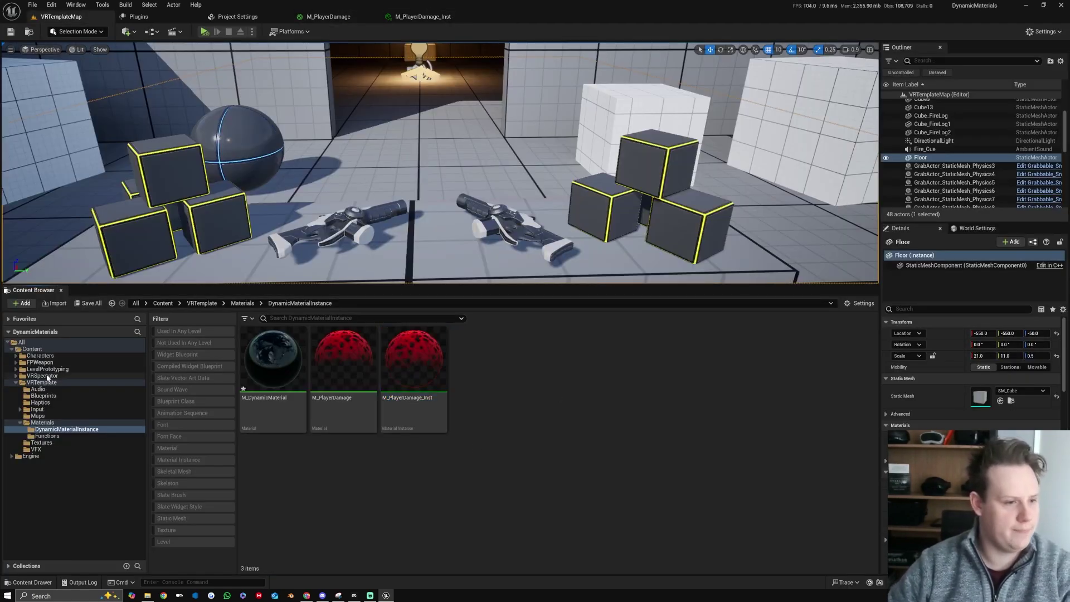
click(43, 396)
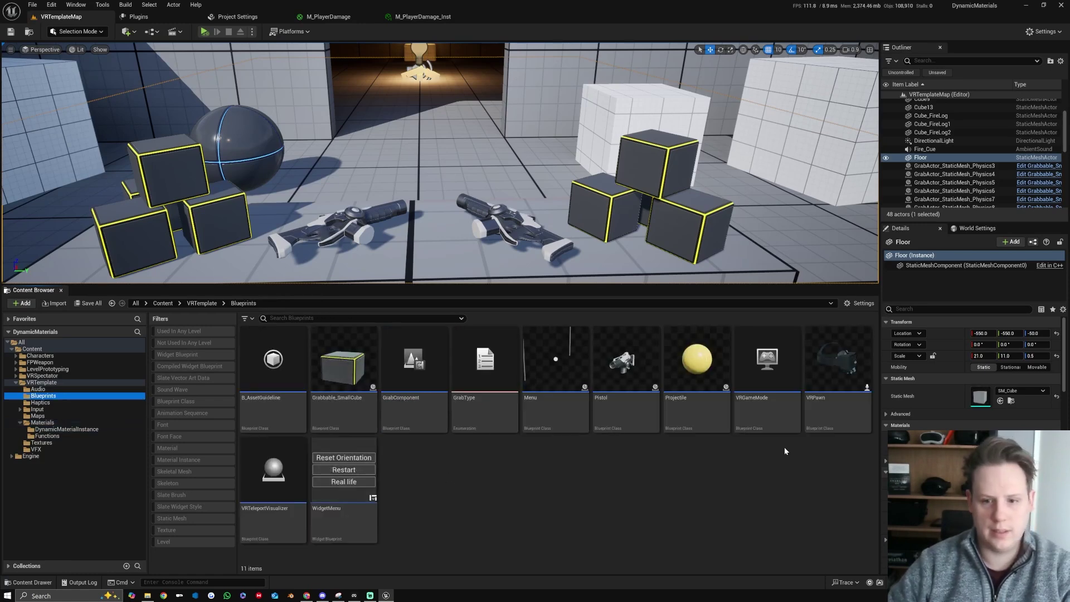
double_click(824, 413)
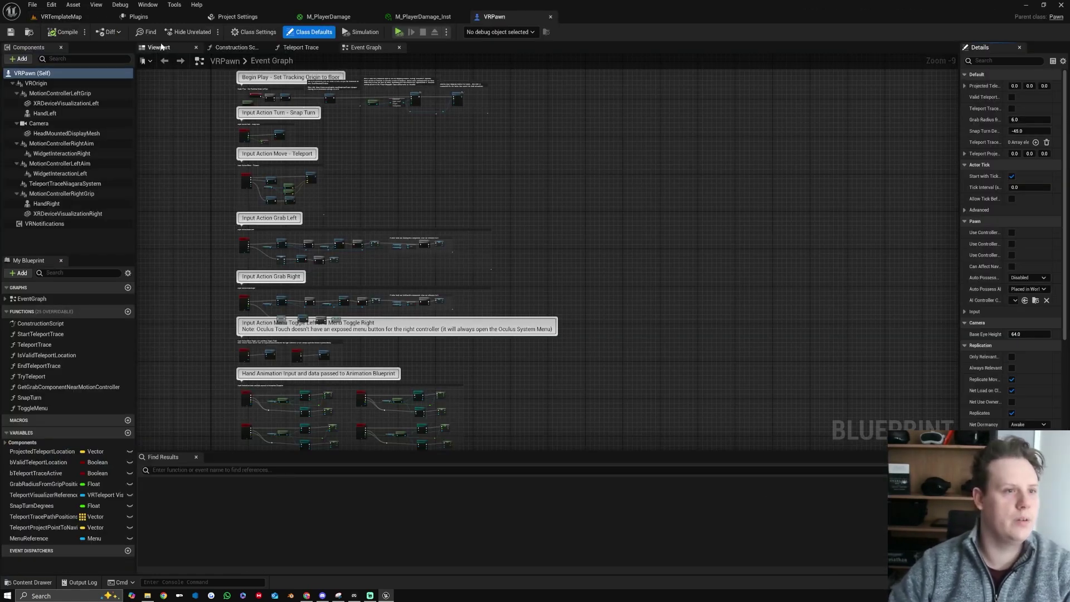
click(161, 47)
drag(398, 108, 435, 70)
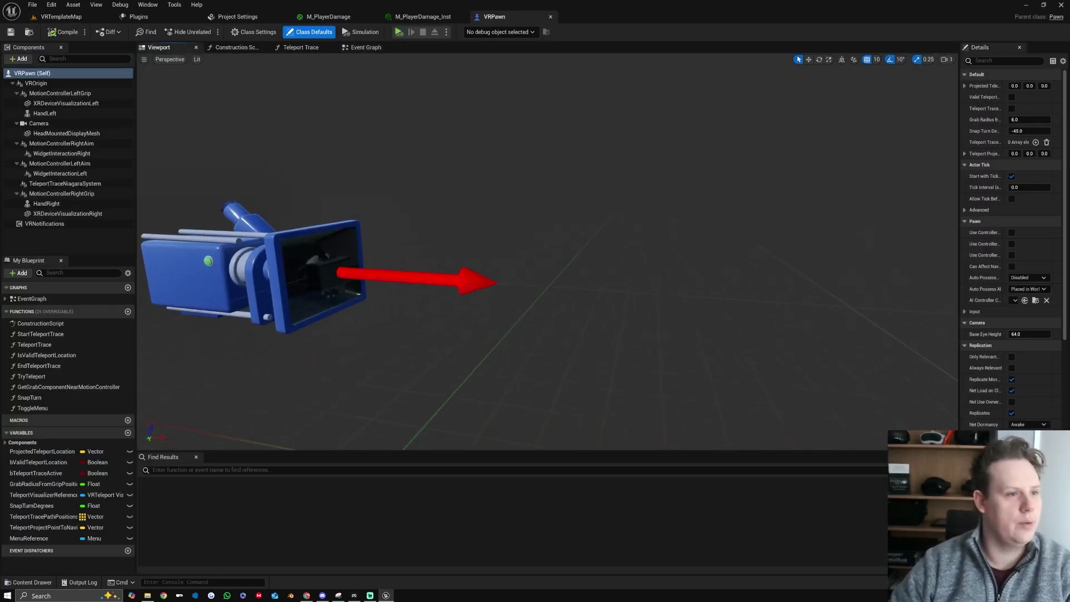
Add a Plane under the Camera component, stand it upright in front of the lens and assign the M_PlayerDamage material
click(39, 123)
click(23, 59)
click(1040, 258)
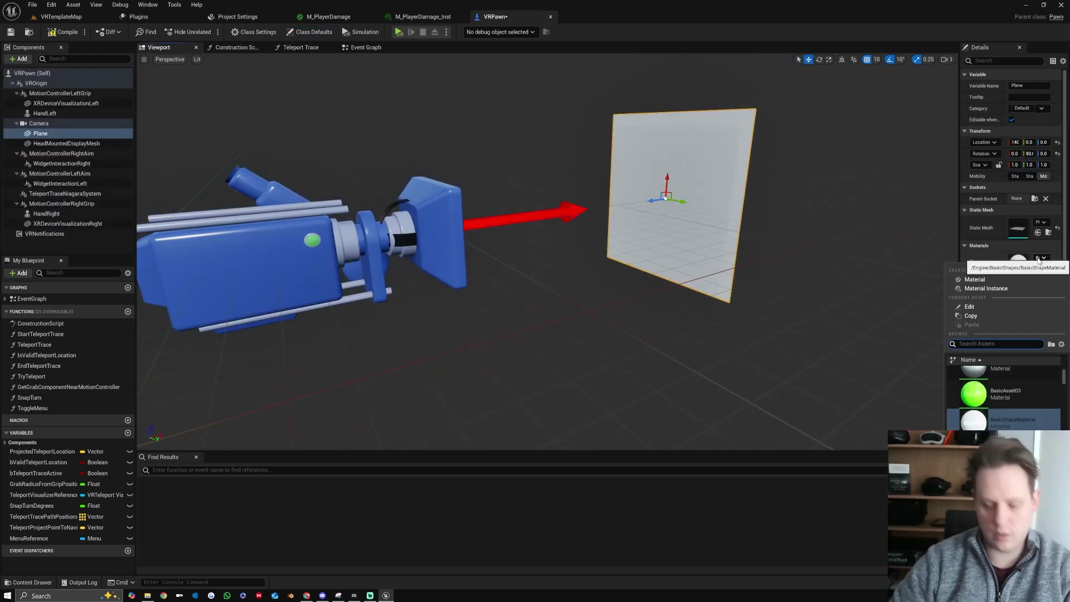
text(M_PLa)
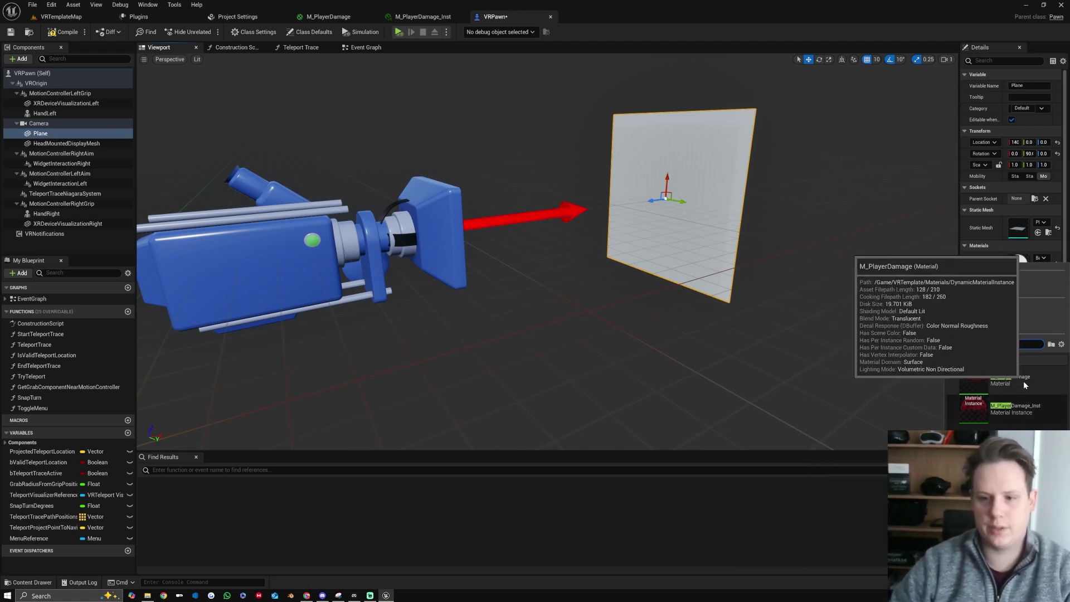
click(1024, 385)
alt+drag(522, 193, 543, 226)
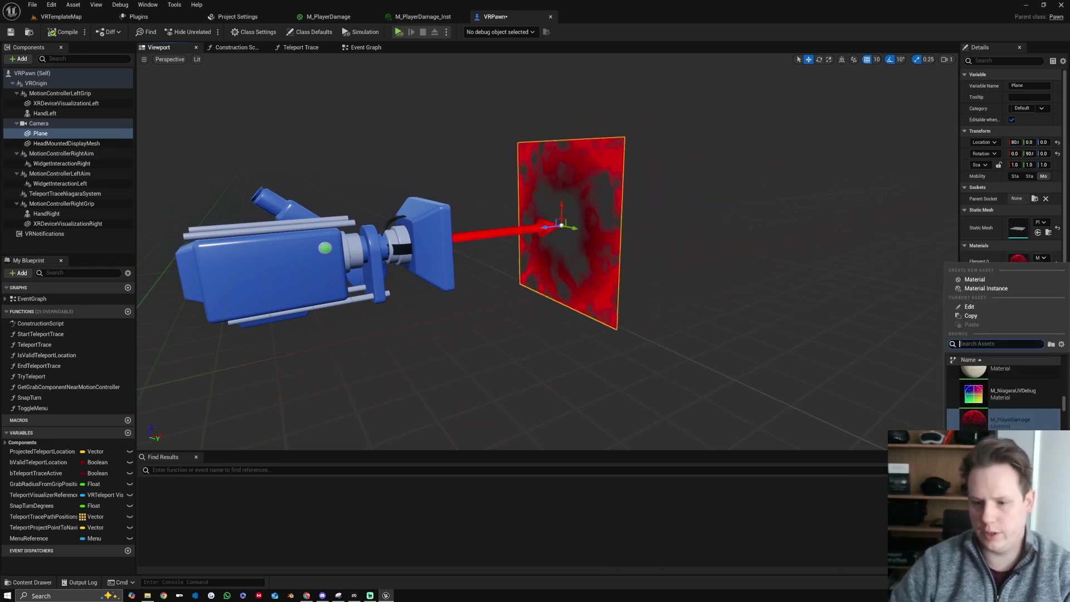
Set the Radius parameter of M_PlayerDamage_Inst to 0.7 and save the instance
click(415, 16)
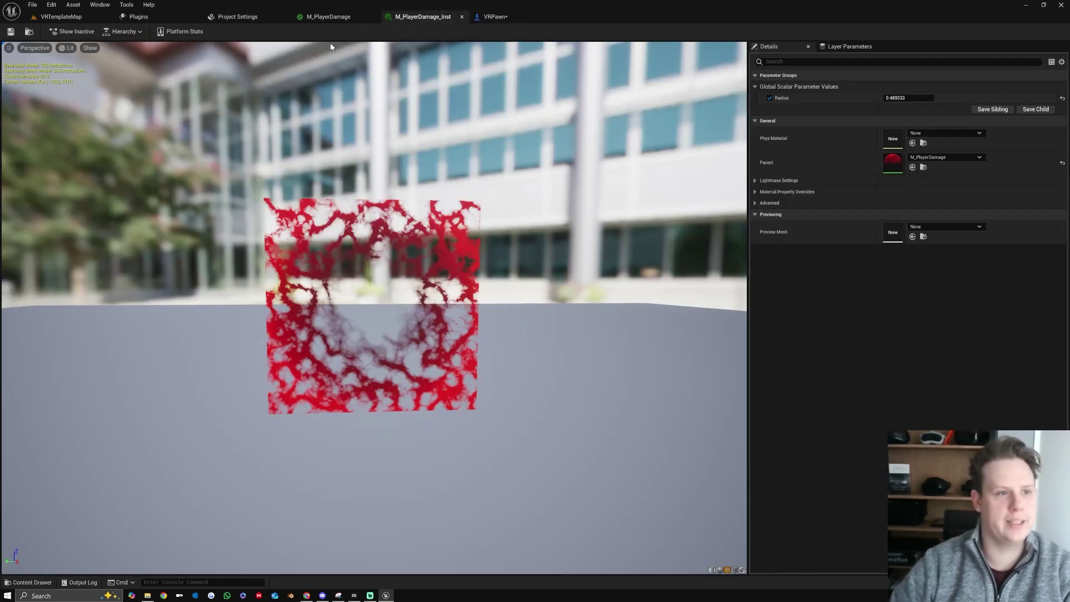
drag(908, 97, 942, 98)
text(0.7)
key(Return)
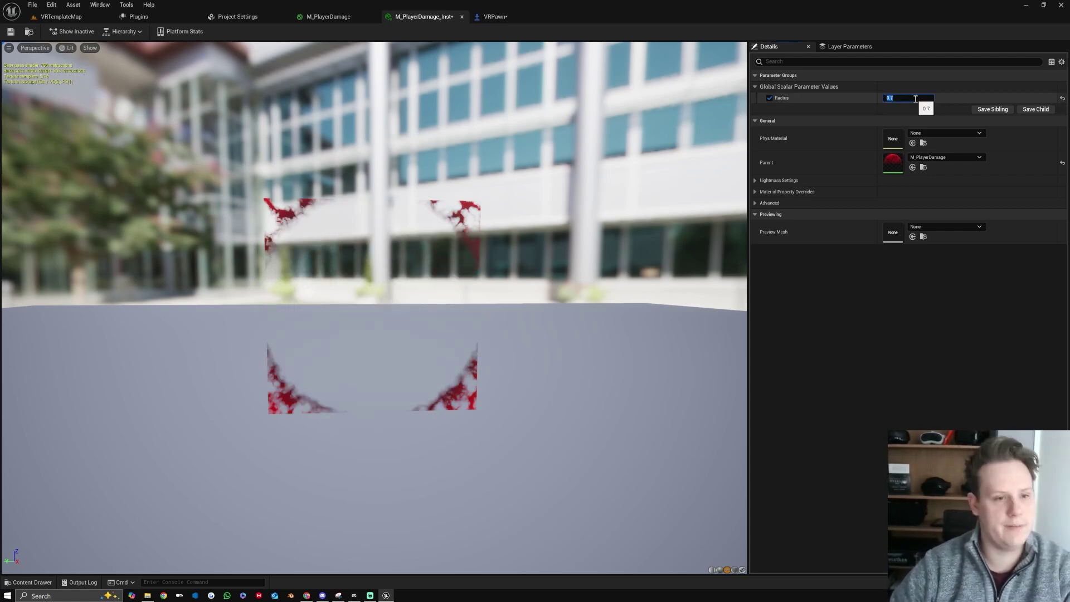
click(11, 31)
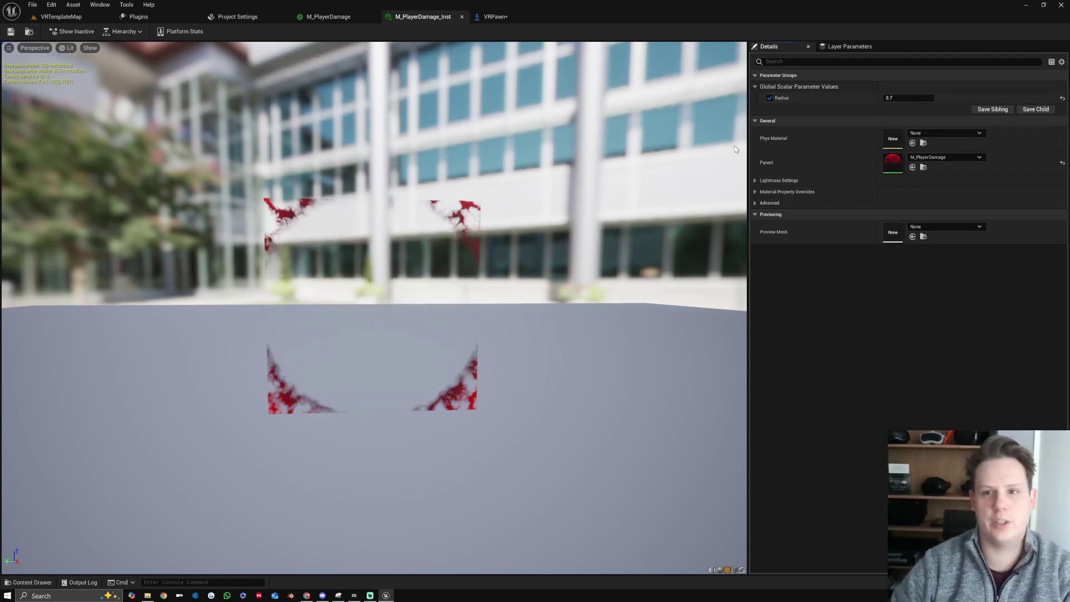
Run VRTemplateMap in a VR preview to check the damage overlay in the headset, and stop the preview
click(61, 17)
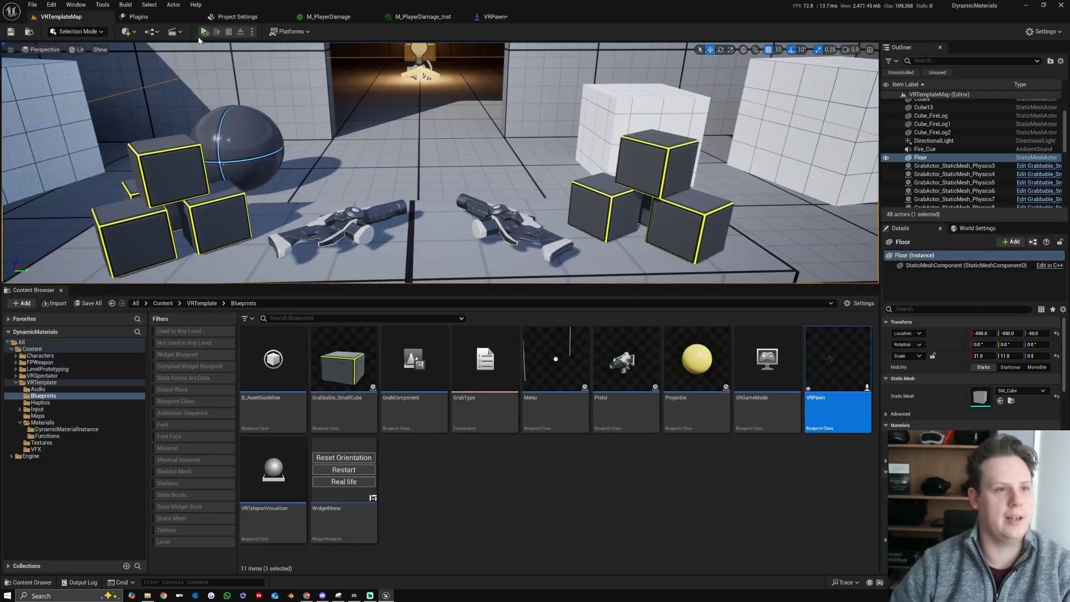
click(252, 31)
click(290, 83)
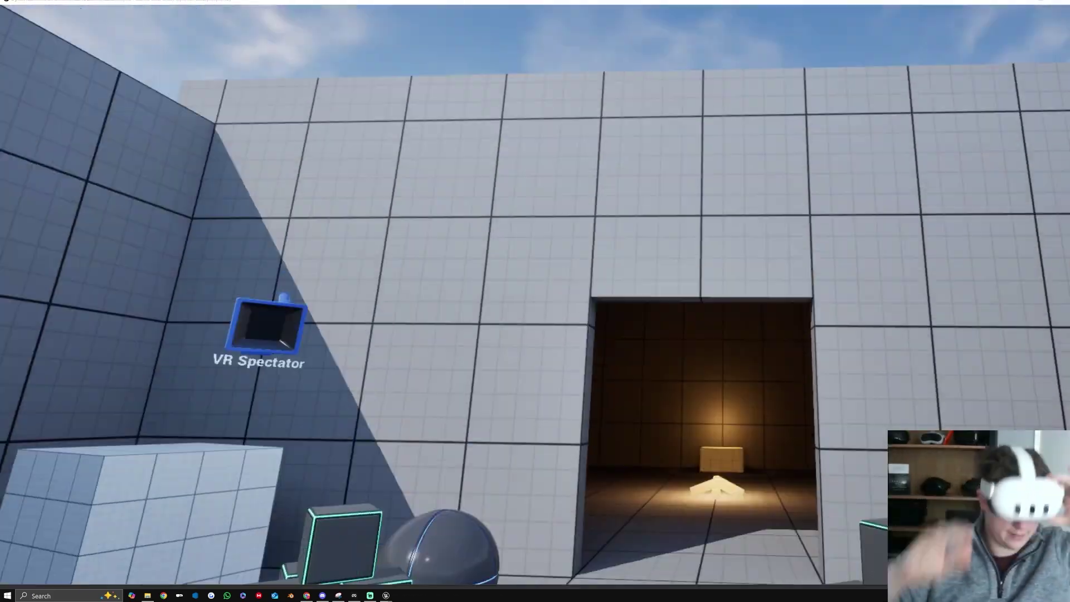
key(Escape)
click(444, 18)
drag(908, 98, 923, 98)
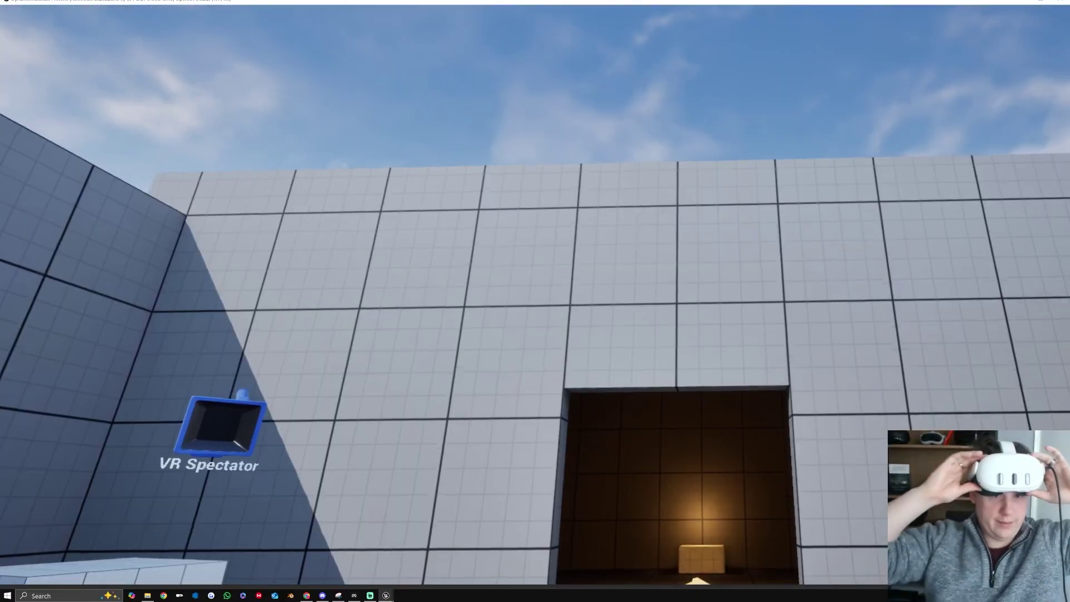
key(Escape)
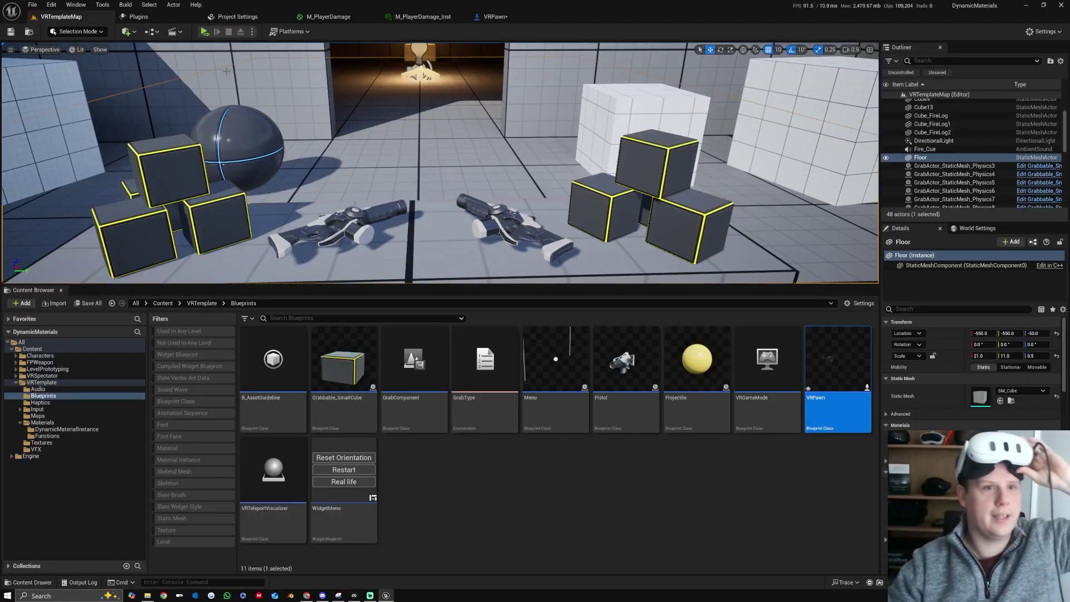
Set the collision preset of the Plane under VRPawn's Camera to NoCollision
click(495, 19)
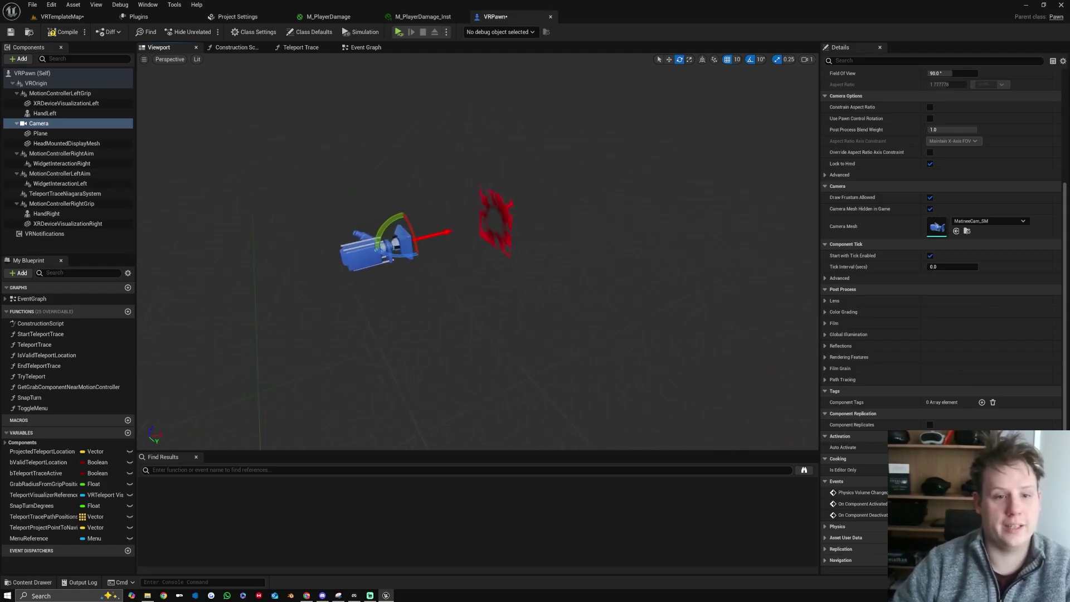
key(f)
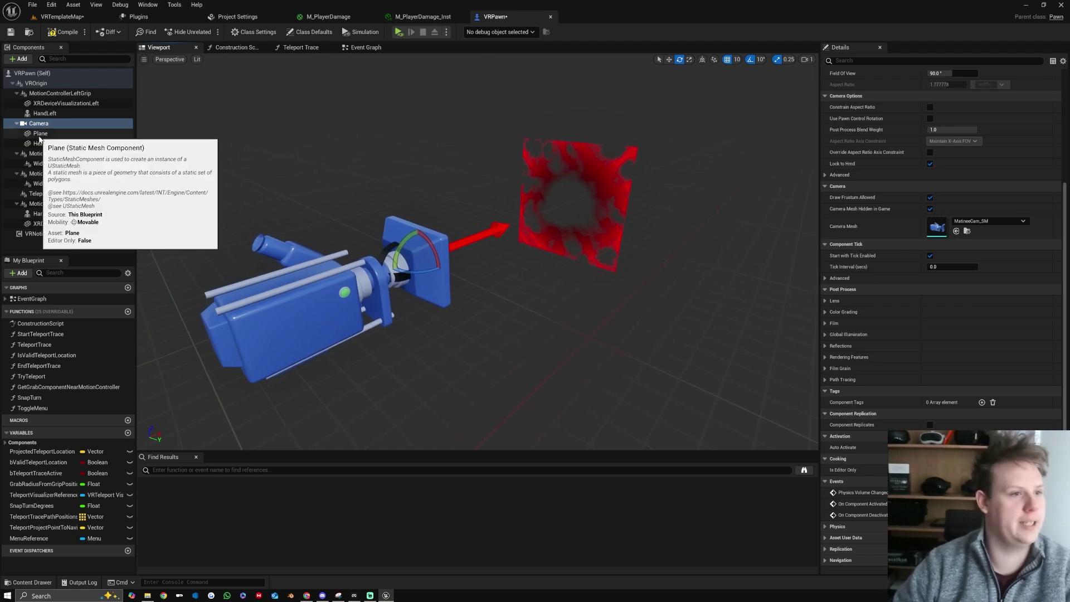
click(53, 135)
click(956, 393)
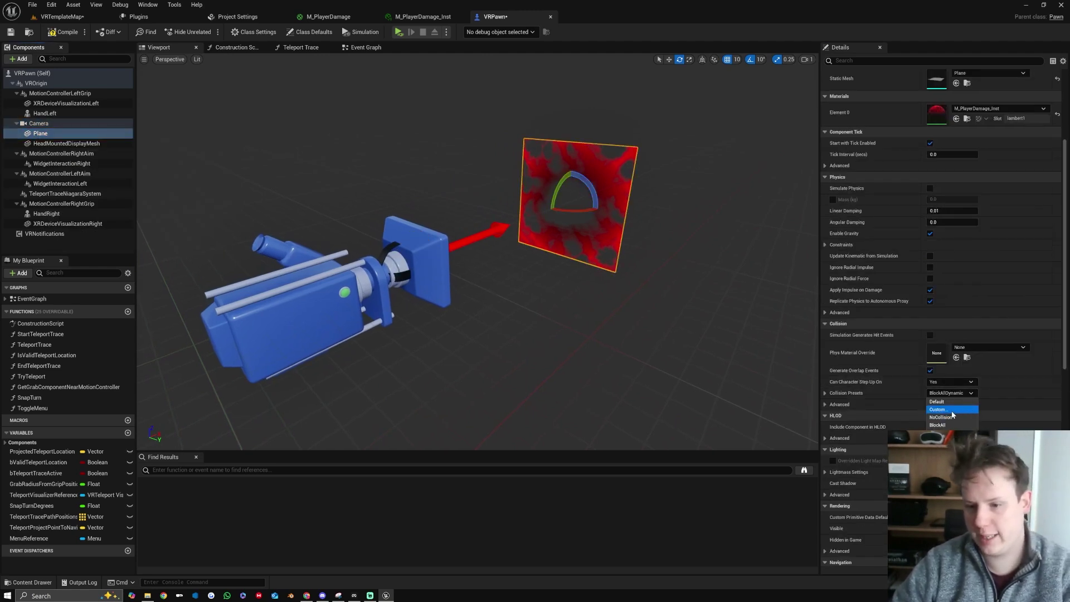
click(952, 418)
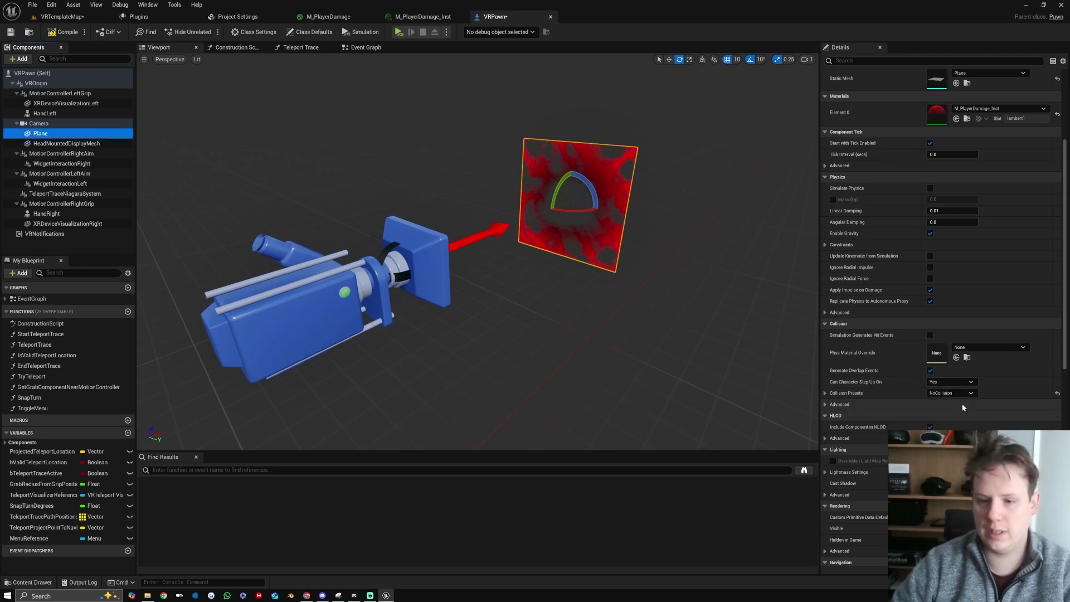
Move the damage Plane closer to the front of the VRPawn camera
drag(491, 215, 390, 234)
key(w)
drag(537, 231, 547, 336)
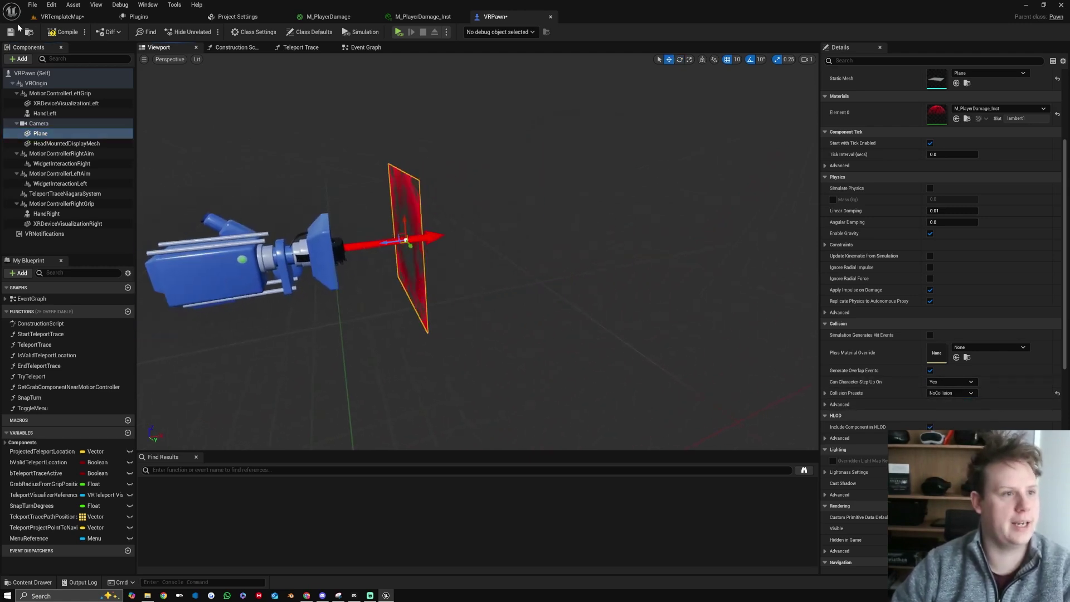
Delete the test Plane from VRTemplateMap, and run a VR preview to check the damage overlay in the headset
click(59, 17)
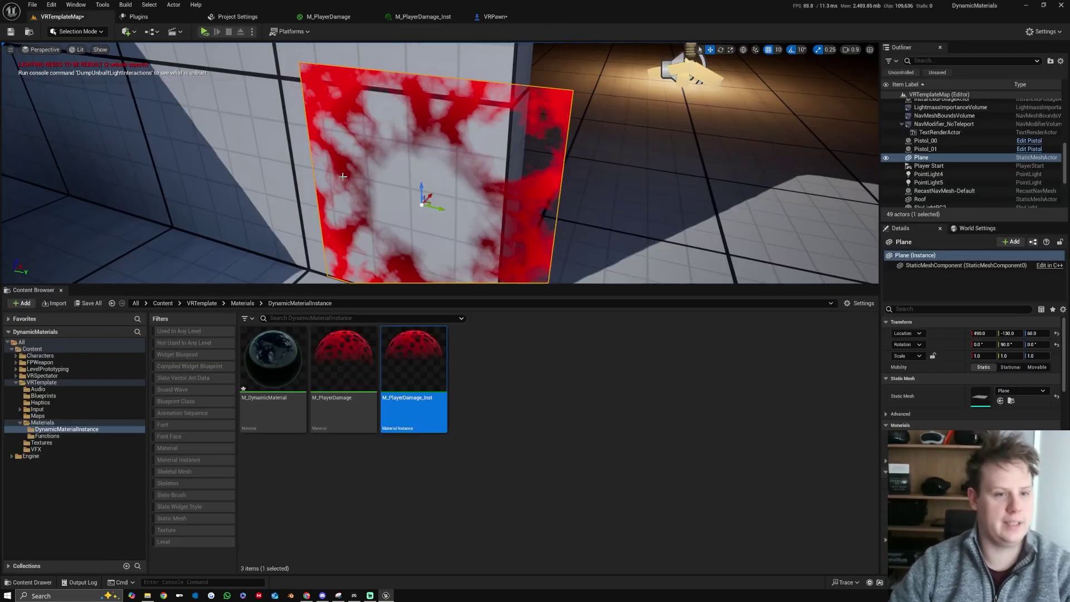
key(Delete)
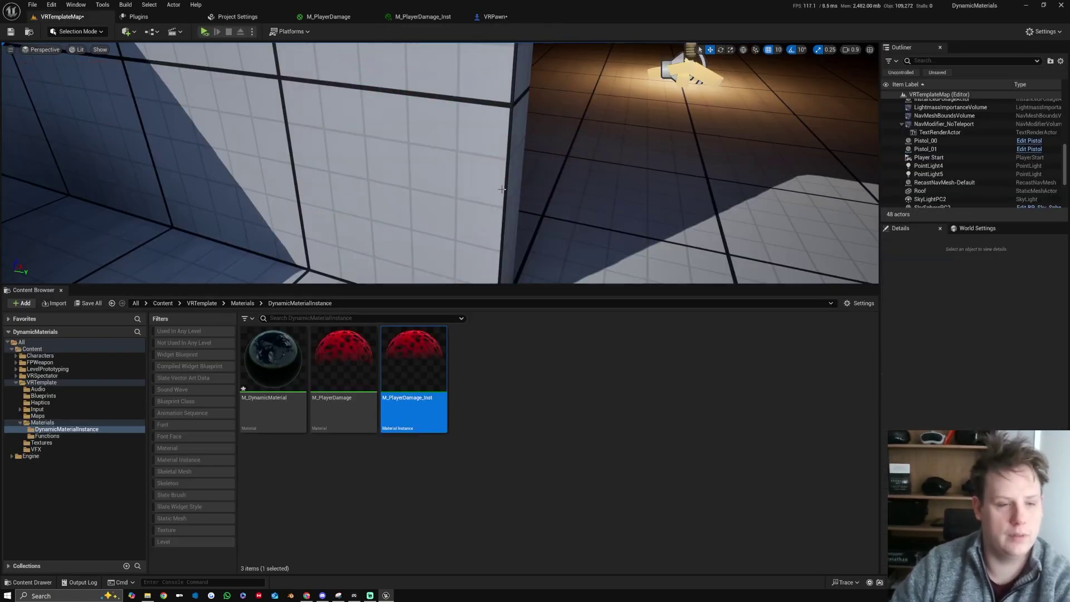
click(205, 31)
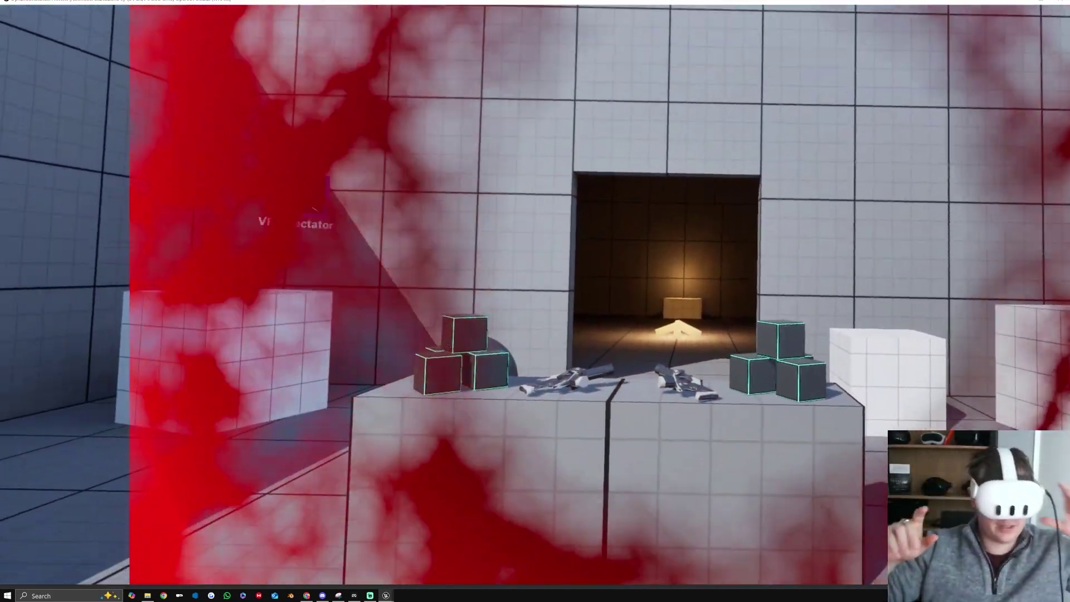
key(Escape)
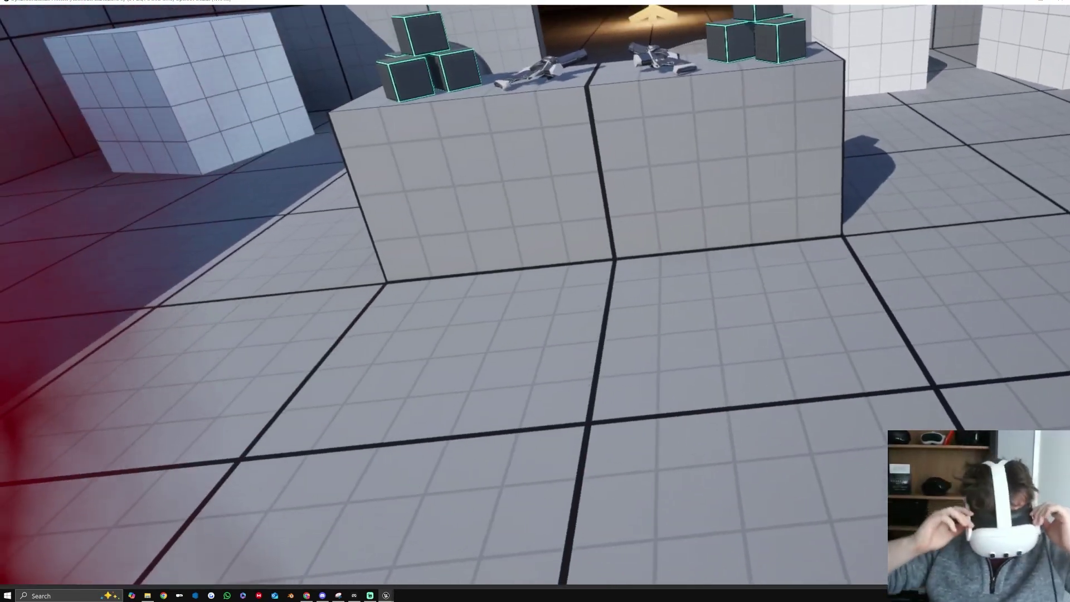
key(Escape)
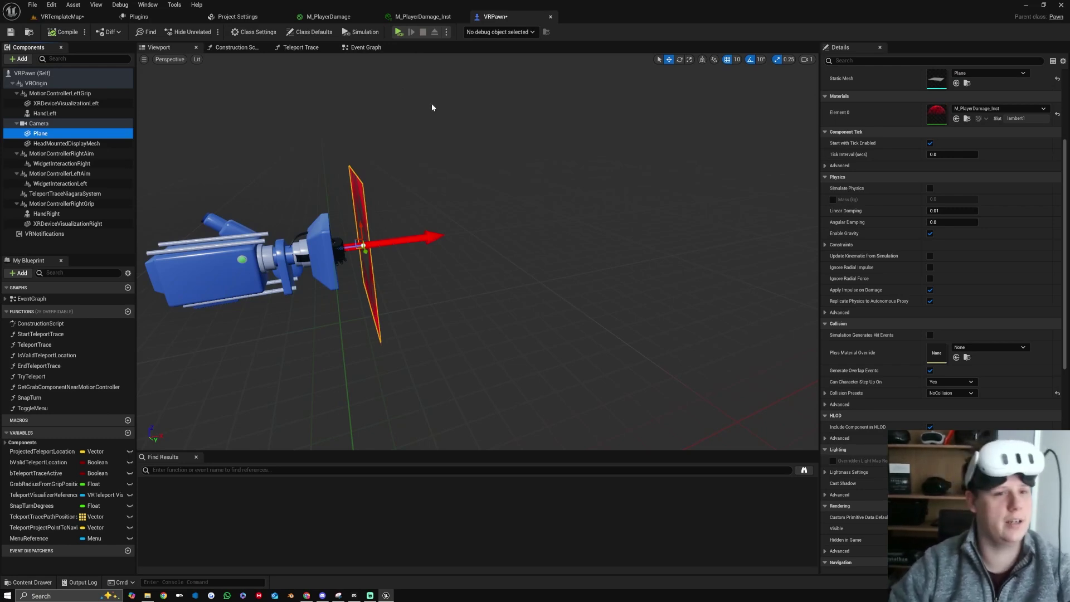
Enlarge the damage Plane in front of the VRPawn camera to a scale of 1.75 in X and Y
drag(345, 248, 469, 223)
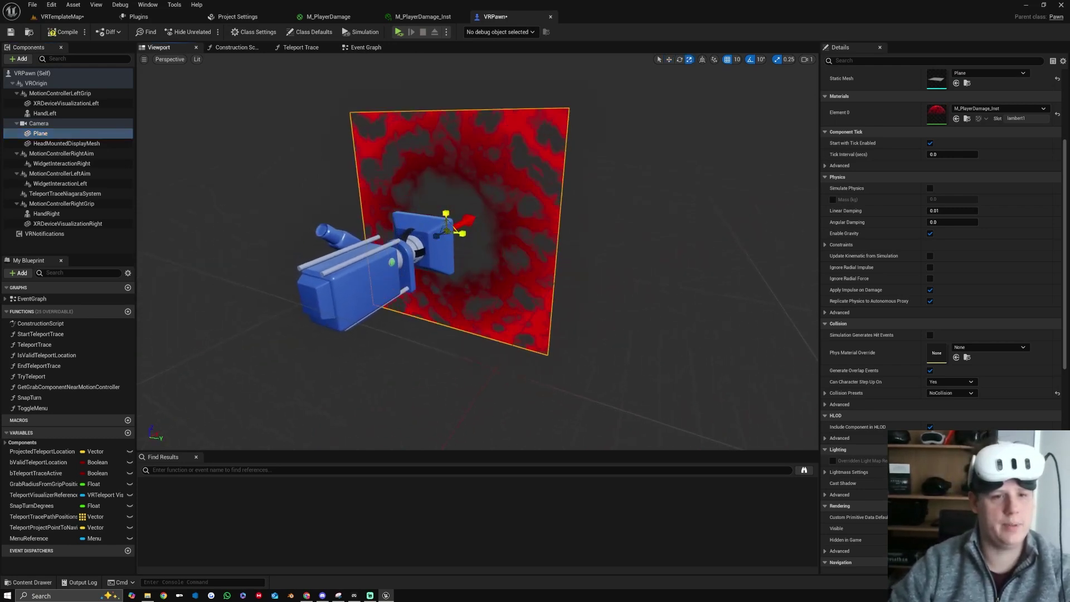
Set the Radius parameter of M_PlayerDamage_Inst to 1, save the instance, and check the Plane on VRPawn
click(423, 16)
click(907, 99)
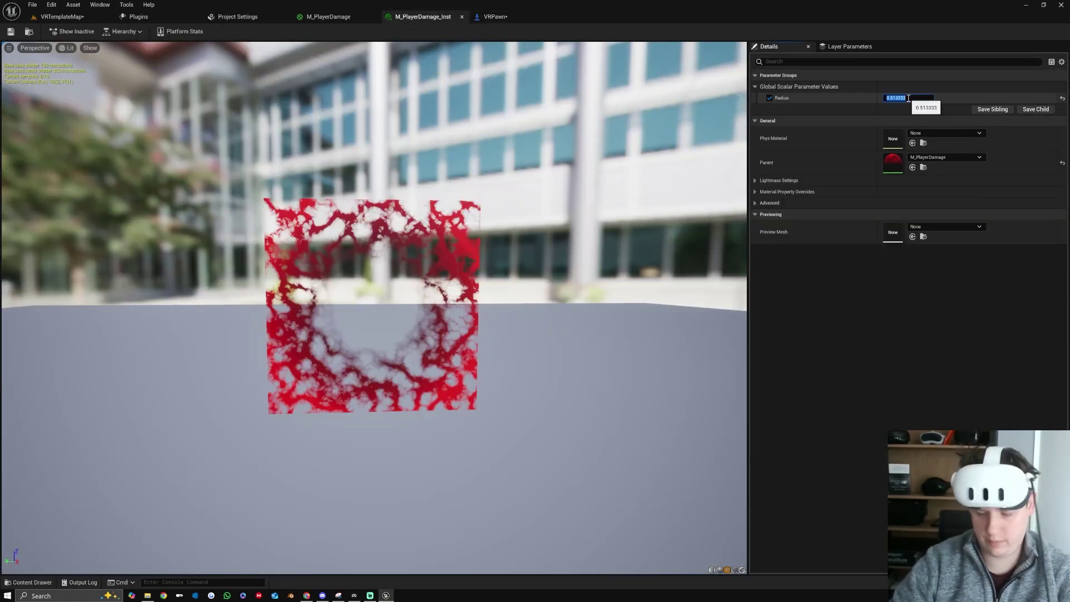
text(1)
key(Return)
click(13, 32)
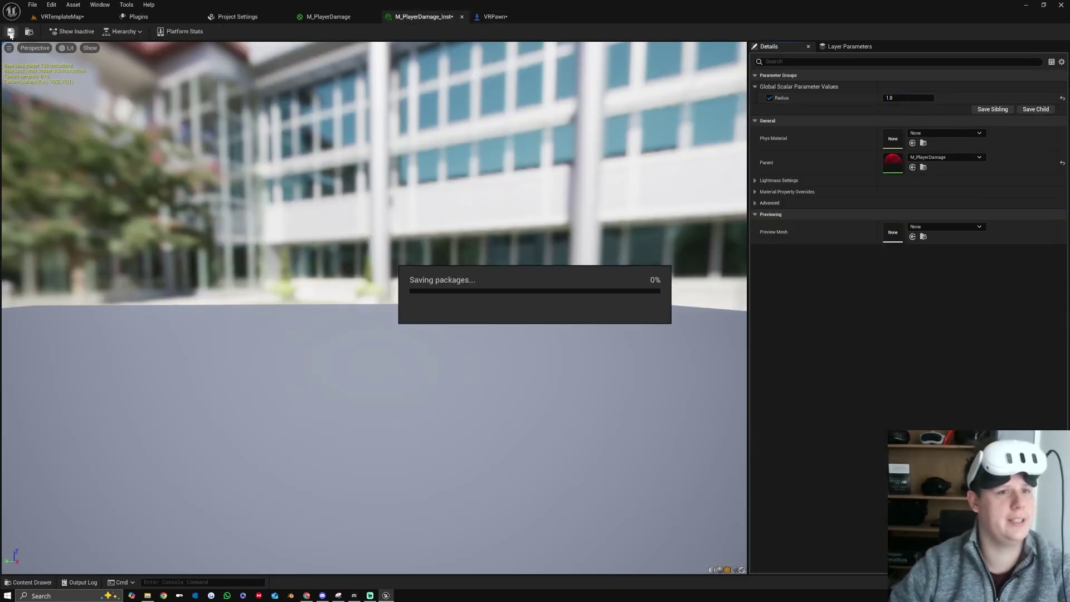
click(500, 17)
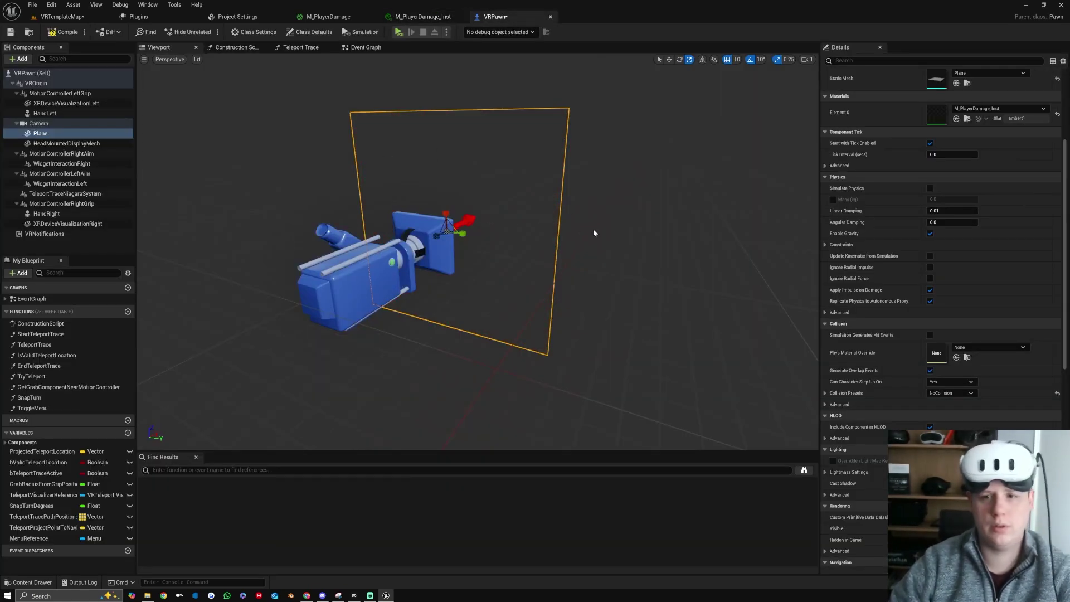
drag(593, 233, 478, 296)
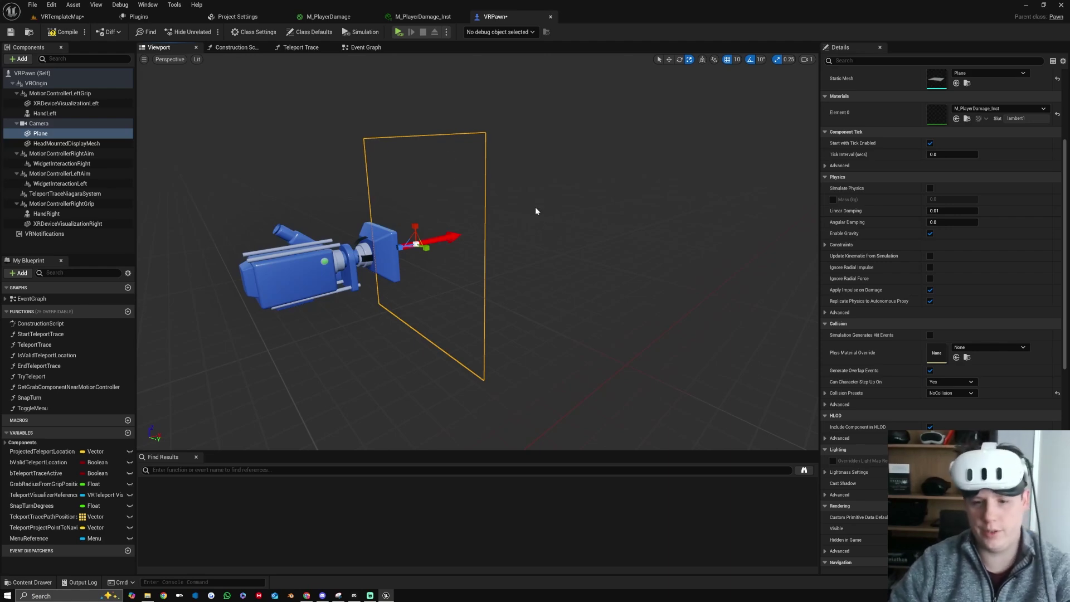
Add a Plane reference with a Get Material node to VRPawn's Event Graph, beyond the hands' Add Mapping Context node
click(365, 48)
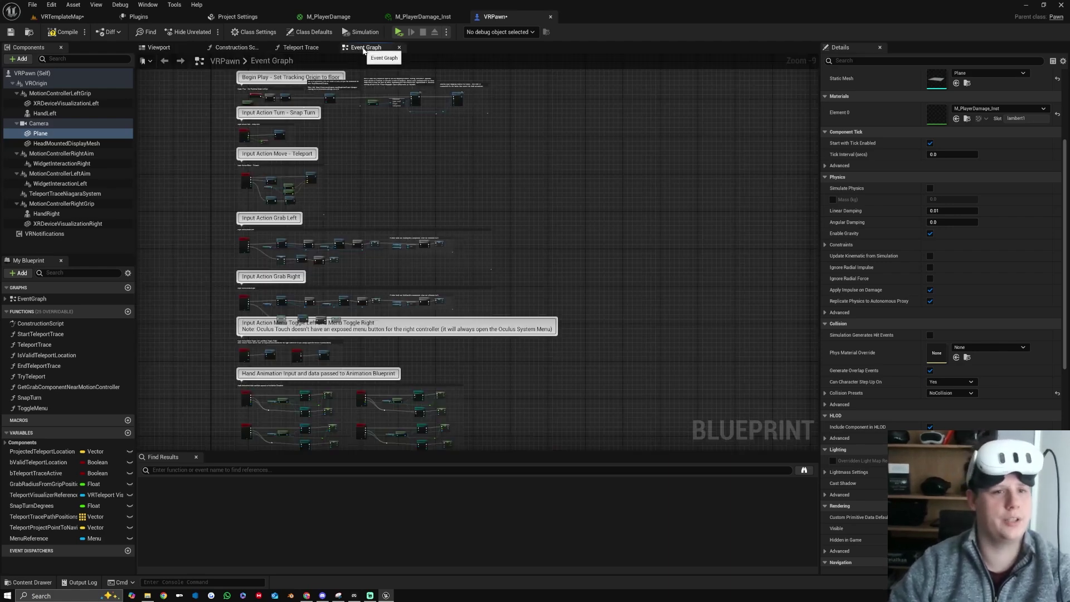
scroll(574, 195, up, 3)
scroll(599, 261, up, 5)
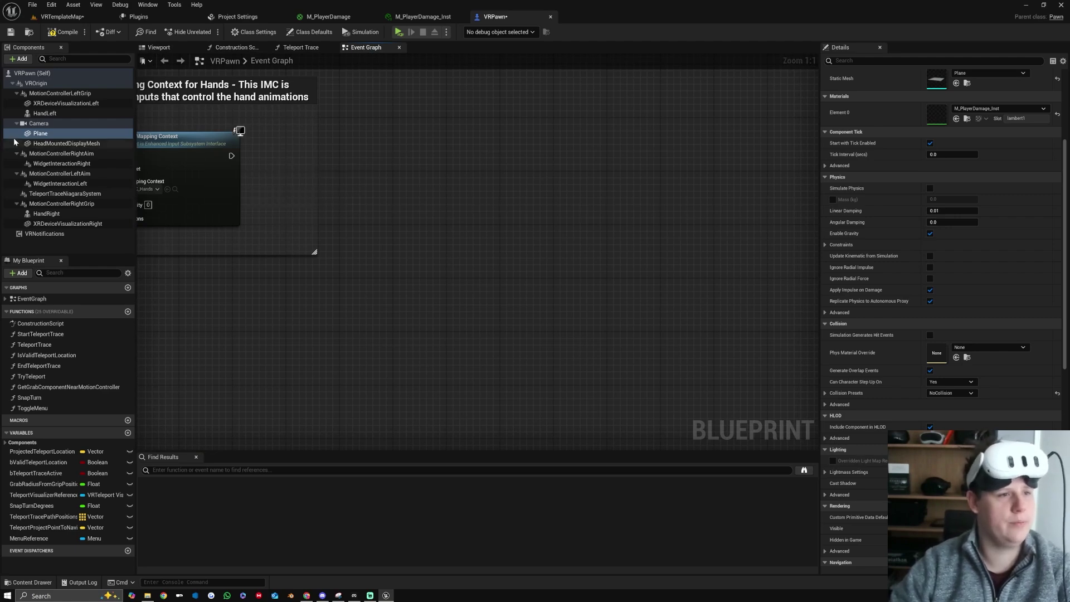
drag(41, 133, 497, 219)
text(get mater)
key(Return)
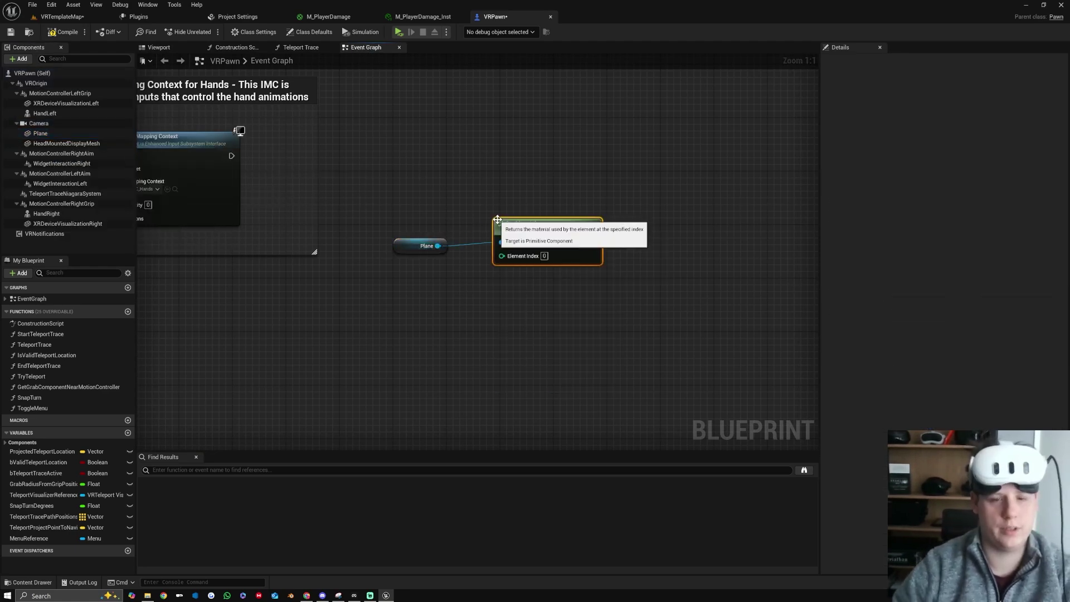
mouse_move(564, 266)
mouse_down()
mouse_move(465, 306)
mouse_move(550, 259)
mouse_up()
text(create)
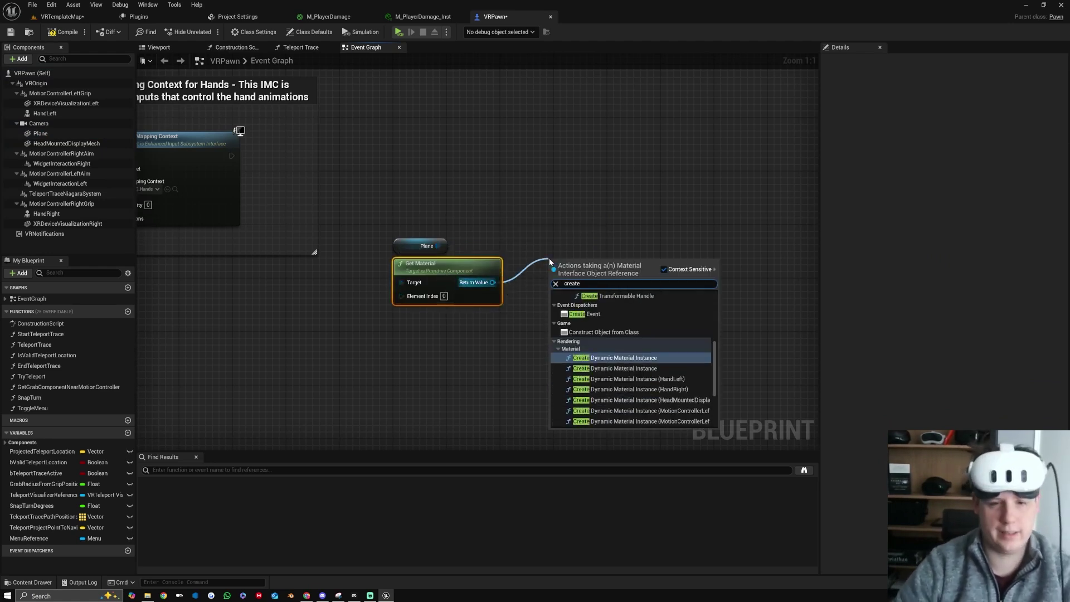
key(Return)
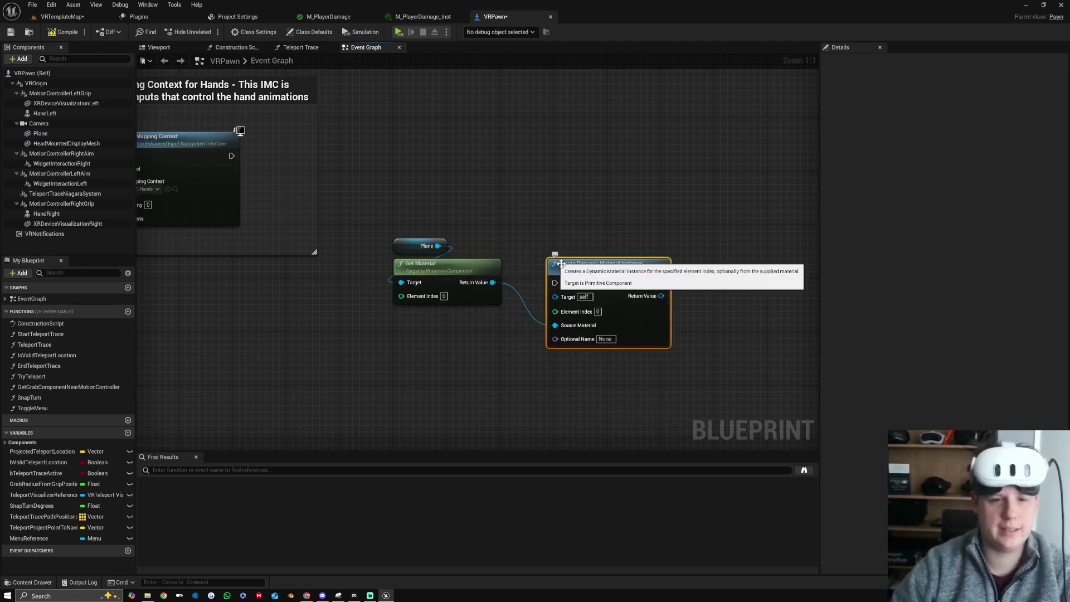
key(Delete)
Create a Kismet Material Library dynamic material instance from the Get Material result, run it after Add Mapping Context, and name it DMI_Damage
drag(492, 282, 548, 282)
text(creatre)
key(BackSpace)
key(BackSpace)
text(e)
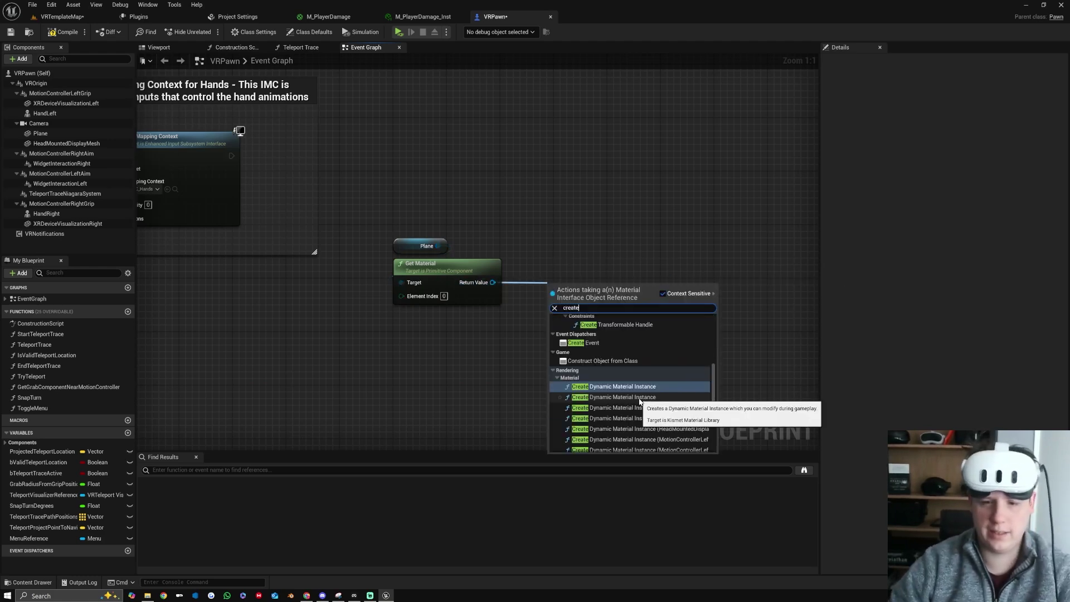
click(637, 397)
drag(478, 291, 471, 203)
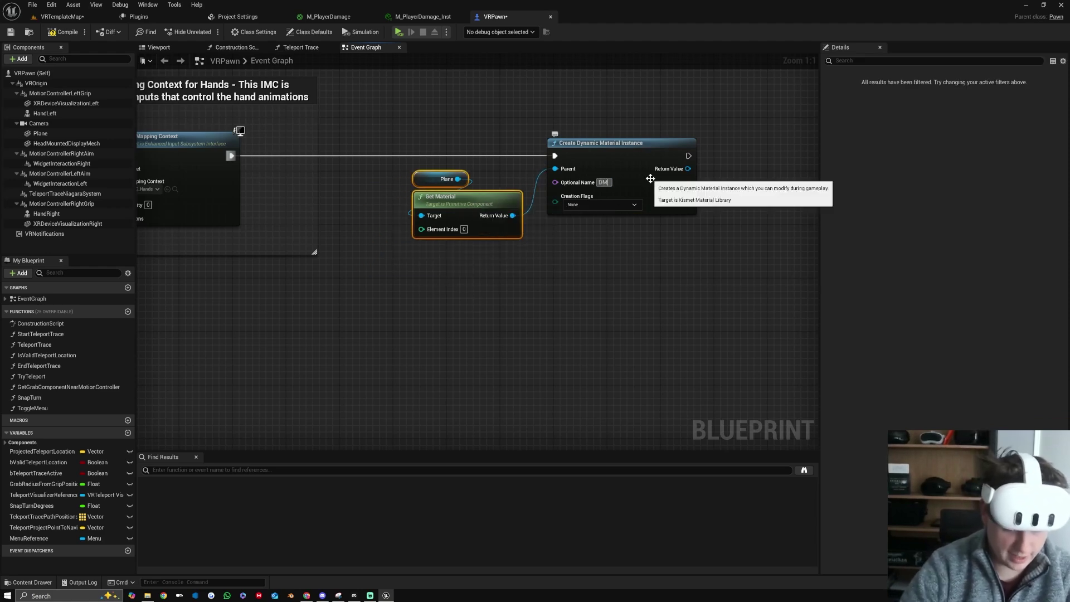
text(DMI_Dama)
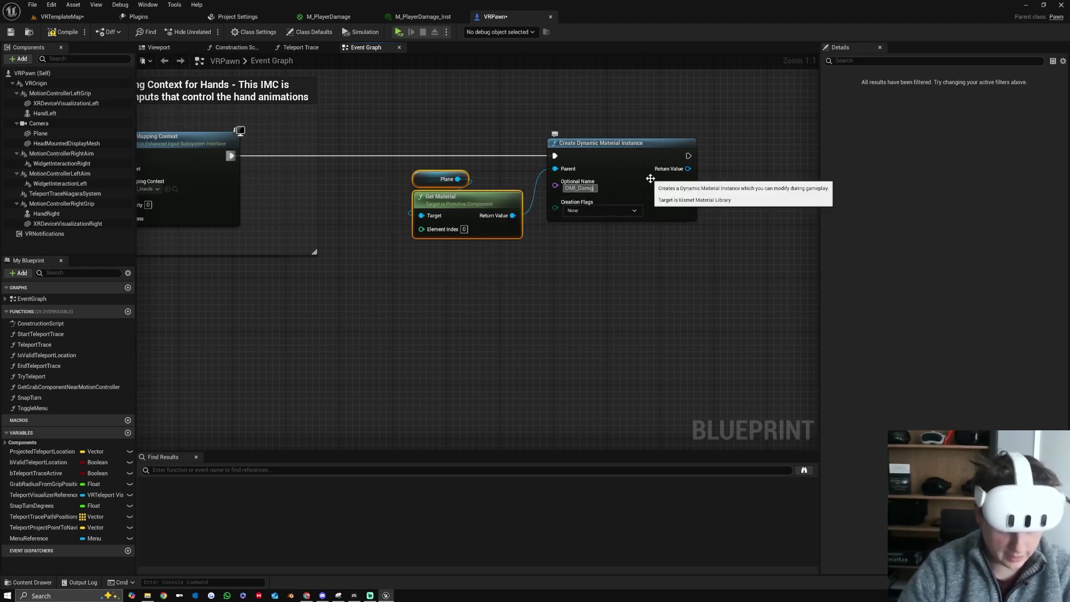
text(ge)
Promote the return value of Create Dynamic Material Instance to a variable named DamageMaterial
right_click(683, 169)
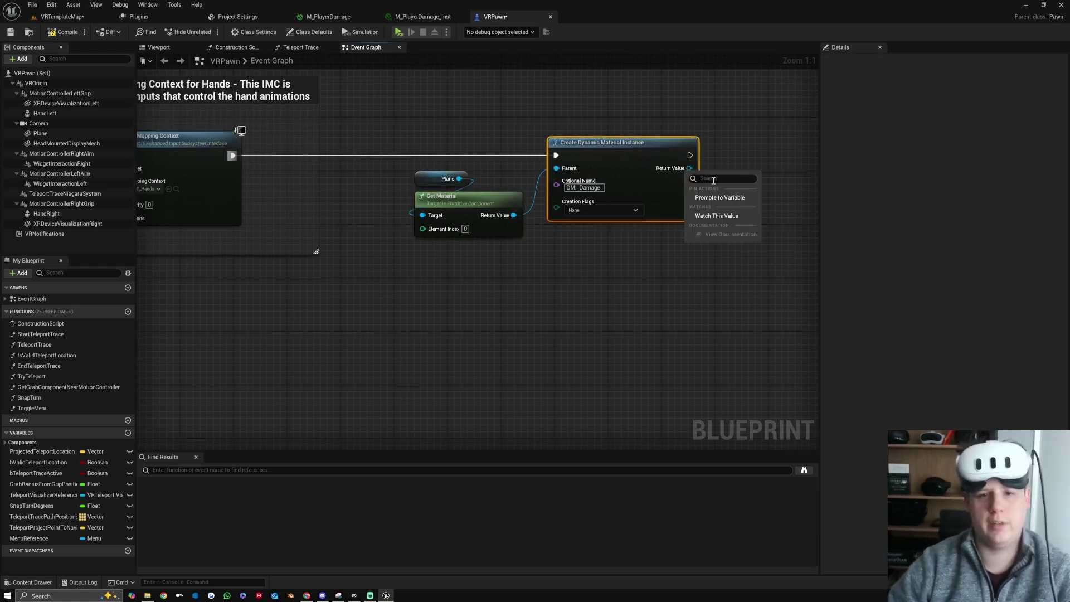
click(738, 196)
right_drag(764, 207, 636, 241)
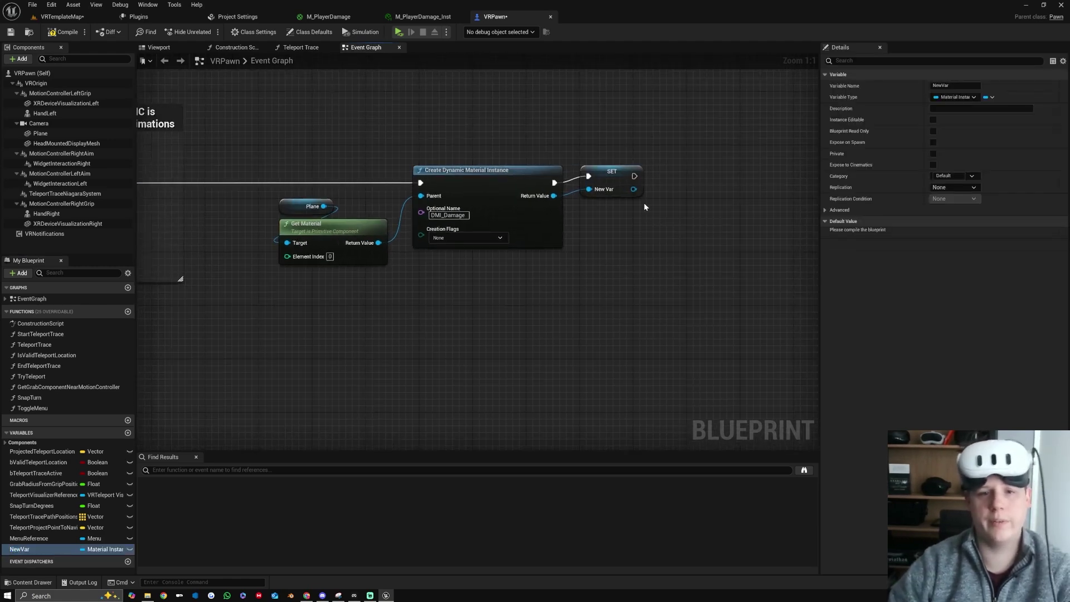
click(616, 187)
text(DamageMaterial)
key(Return)
Add a Set Material node targeting Plane after the variable's SET node, with DamageMaterial as its material
scroll(568, 205, down, 1)
drag(290, 202, 559, 241)
text(set material)
key(Return)
mouse_move(635, 225)
mouse_down()
mouse_move(676, 179)
mouse_move(585, 182)
mouse_move(627, 233)
mouse_up()
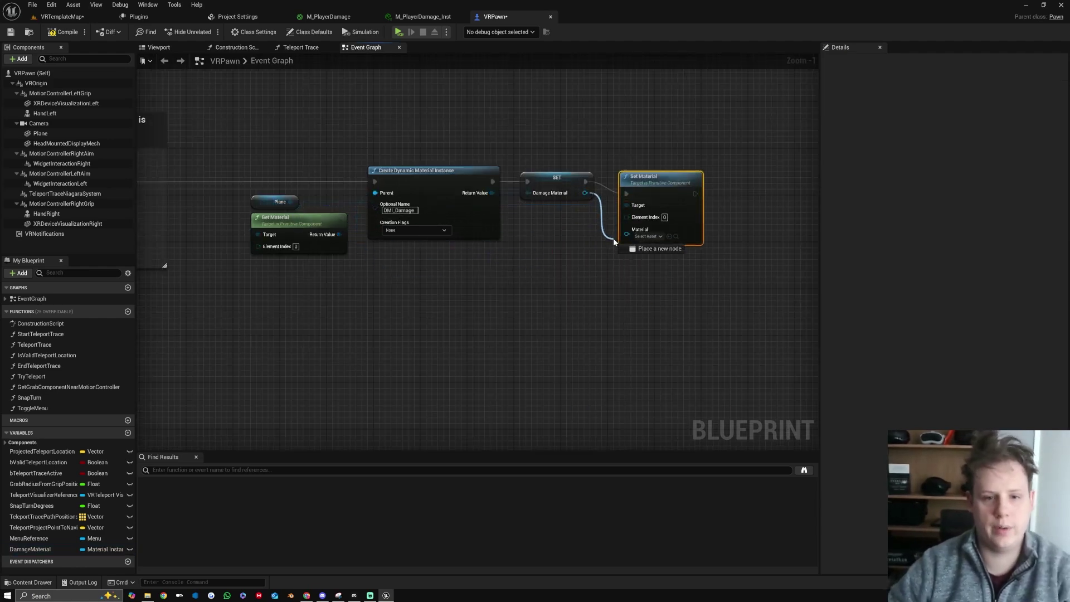
drag(665, 202, 683, 191)
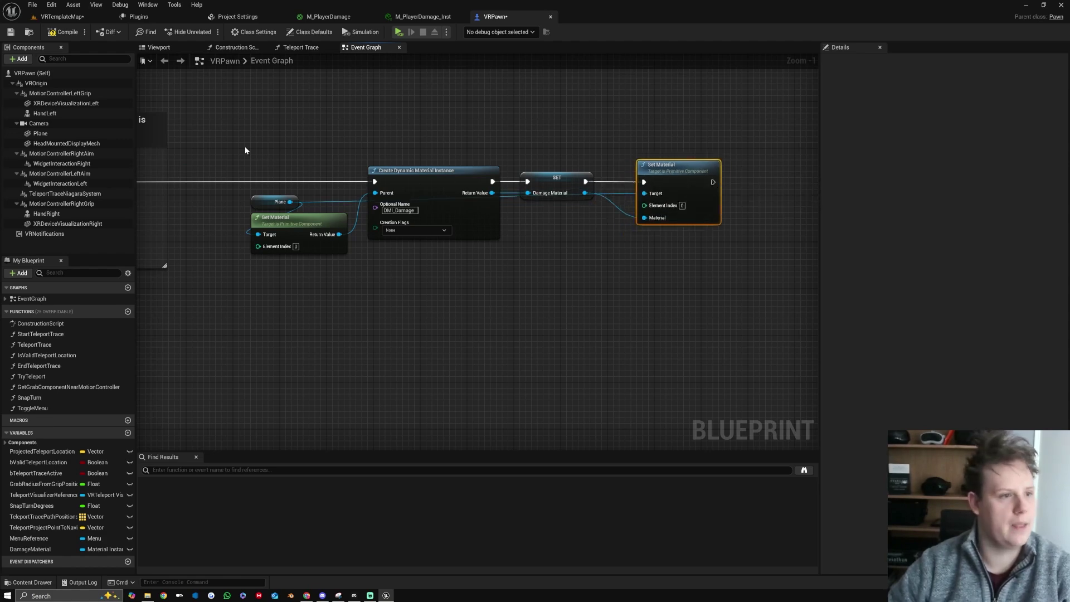
Group the new material nodes in a comment titled "Set Dynamic Material Instance"
click(99, 134)
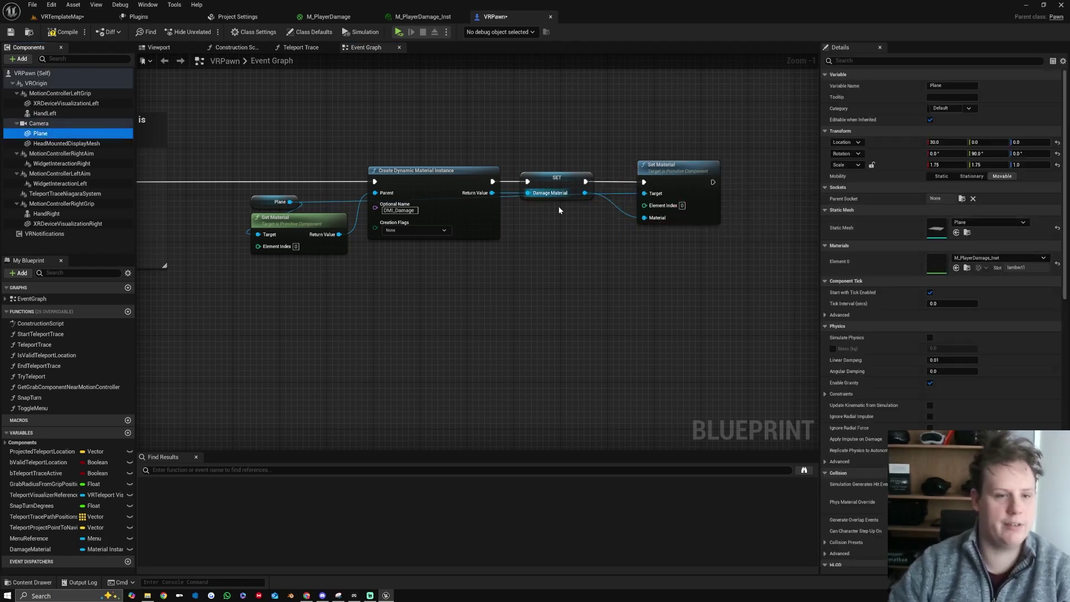
click(278, 147)
key(ctrl+a)
text(cSet dynamic Material Instance)
click(646, 309)
Widen the Event Graph area and bring the empty space beneath the Set Dynamic Material Instance comment into view
scroll(647, 309, down, 2)
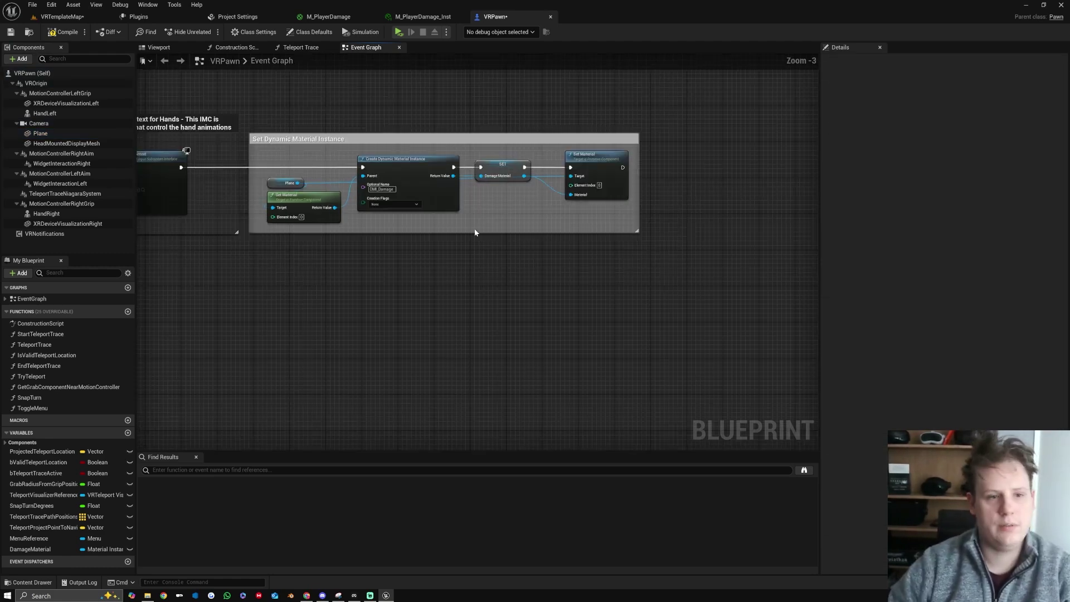
right_drag(487, 238, 524, 215)
right_drag(305, 239, 463, 212)
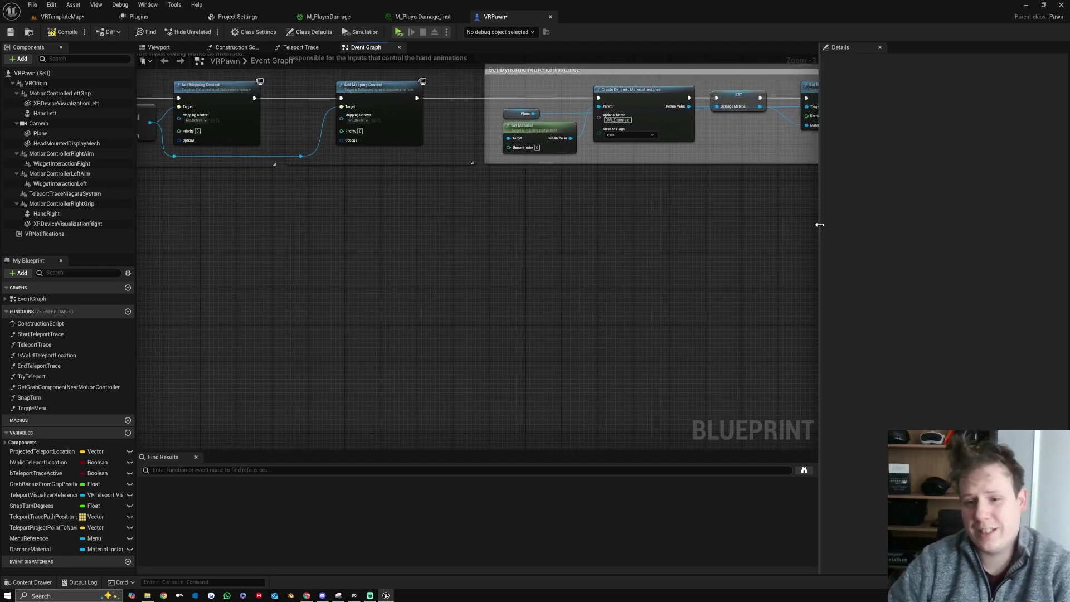
drag(819, 222, 939, 210)
right_drag(791, 230, 685, 260)
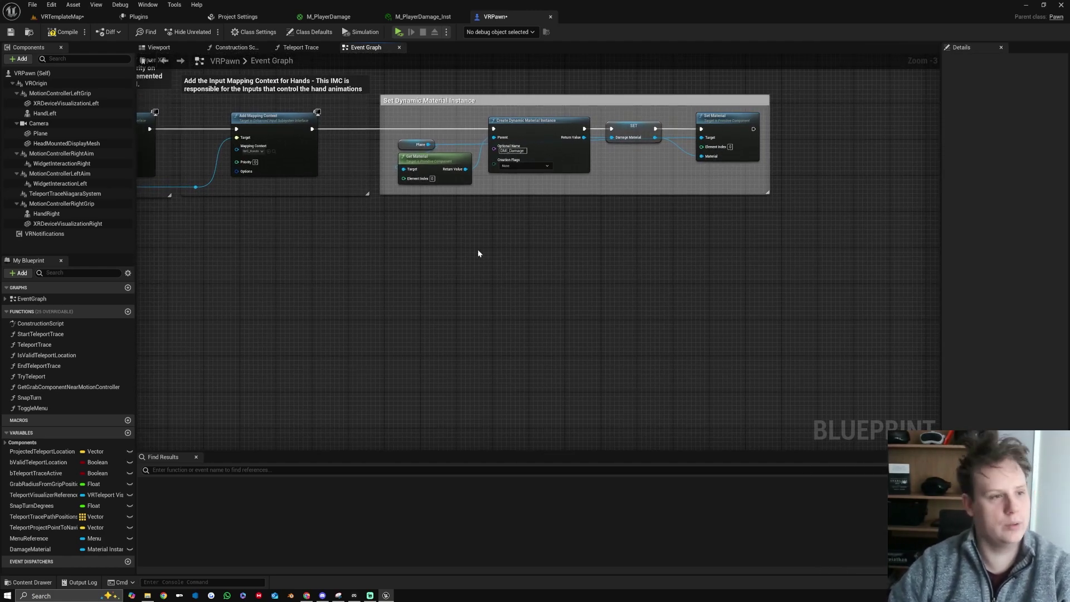